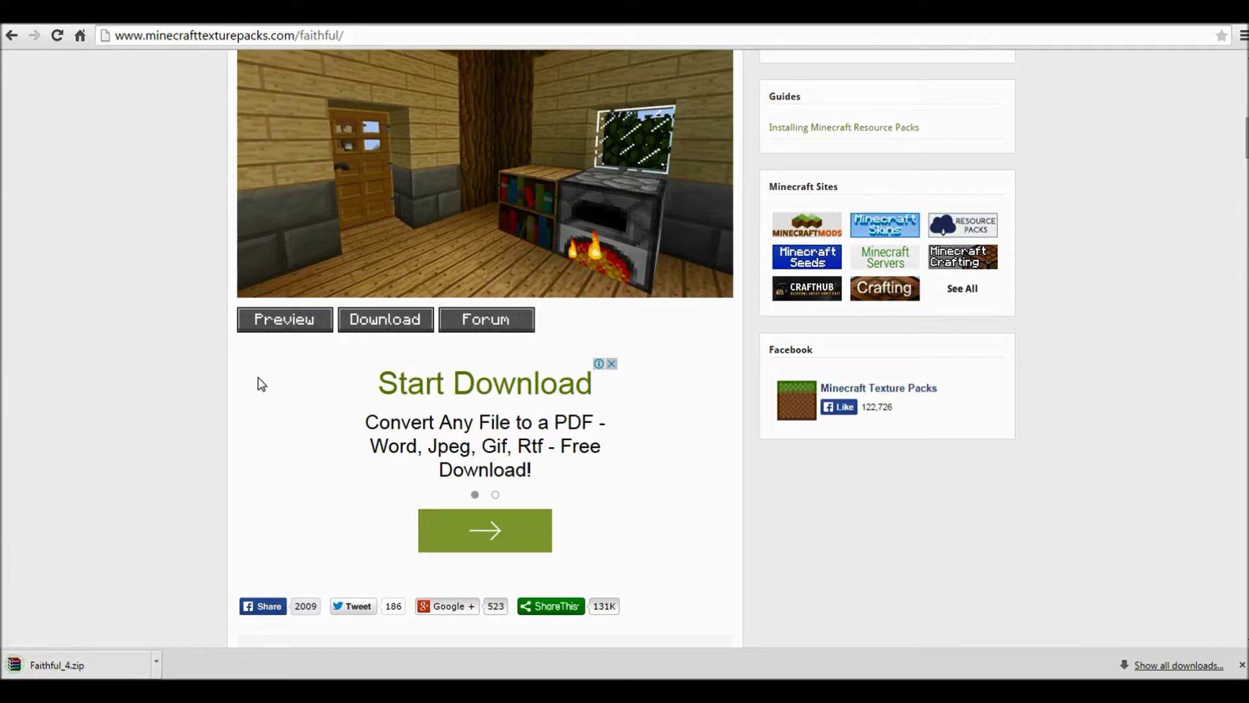
Step: Show the downloaded Faithful_4.zip in its folder, close the browser's download bar, and bring the Downloads window to the front
left_click(159, 667)
left_click(158, 666)
left_click(159, 663)
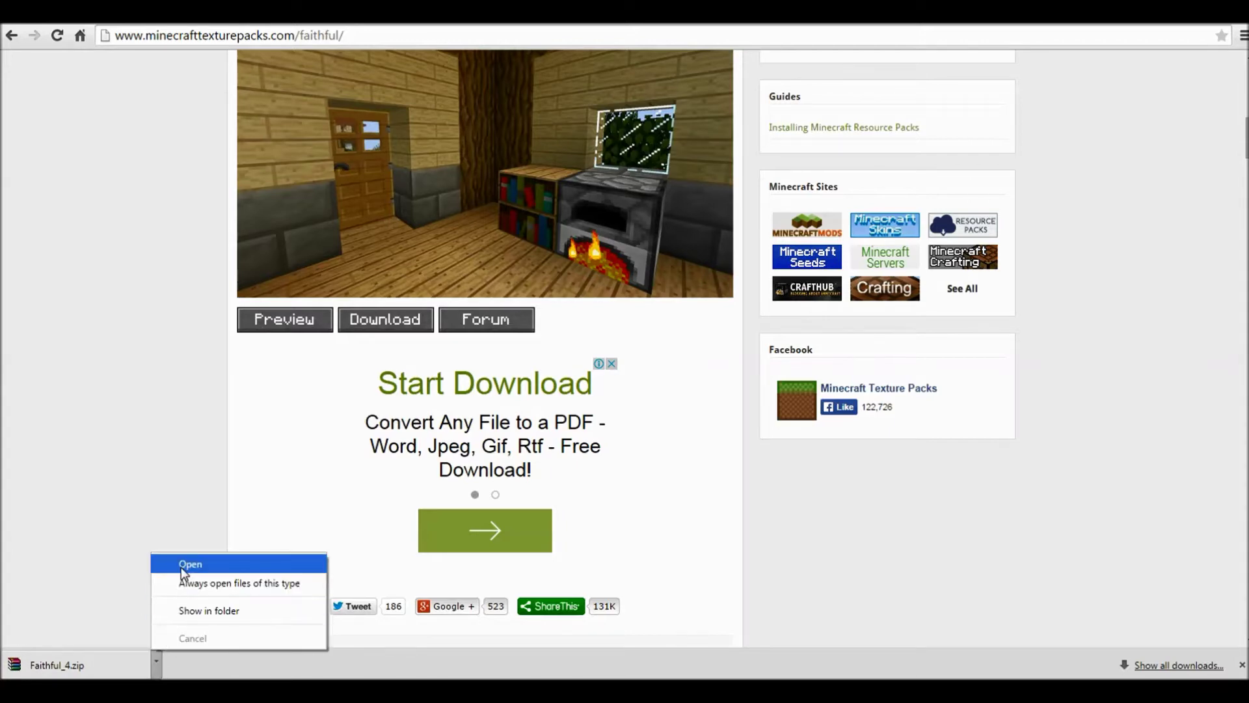
left_click(182, 612)
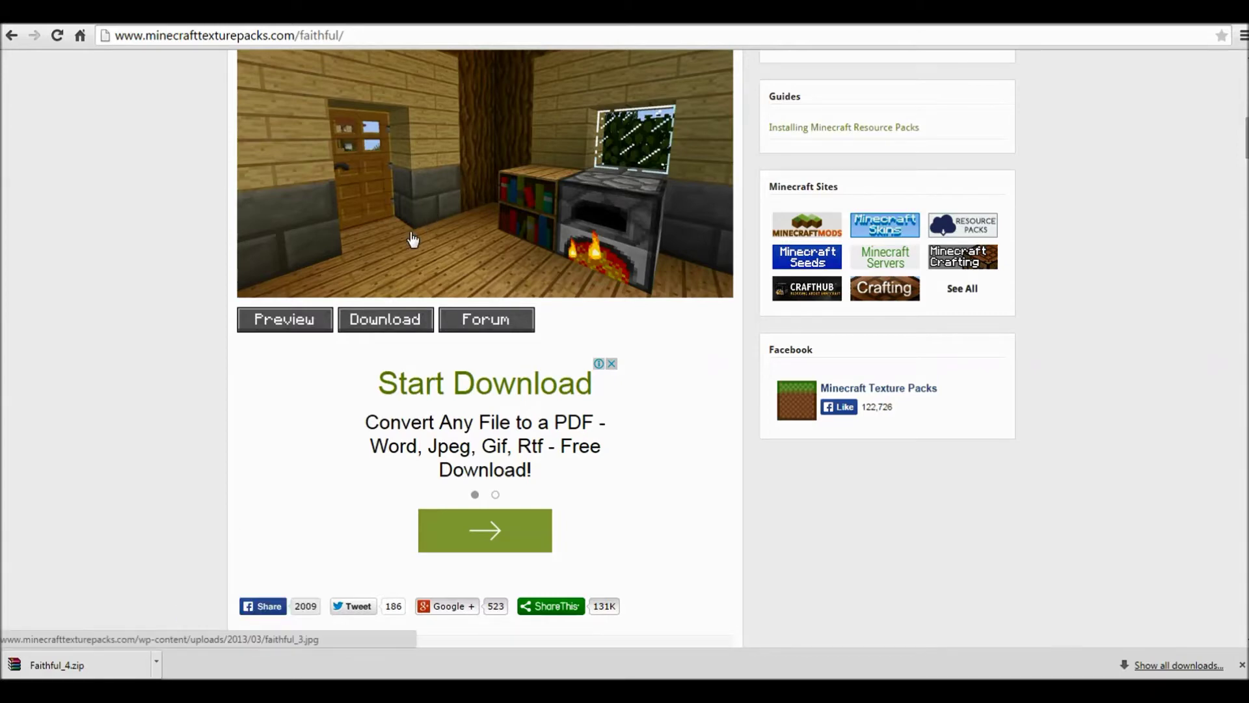
left_click(385, 322)
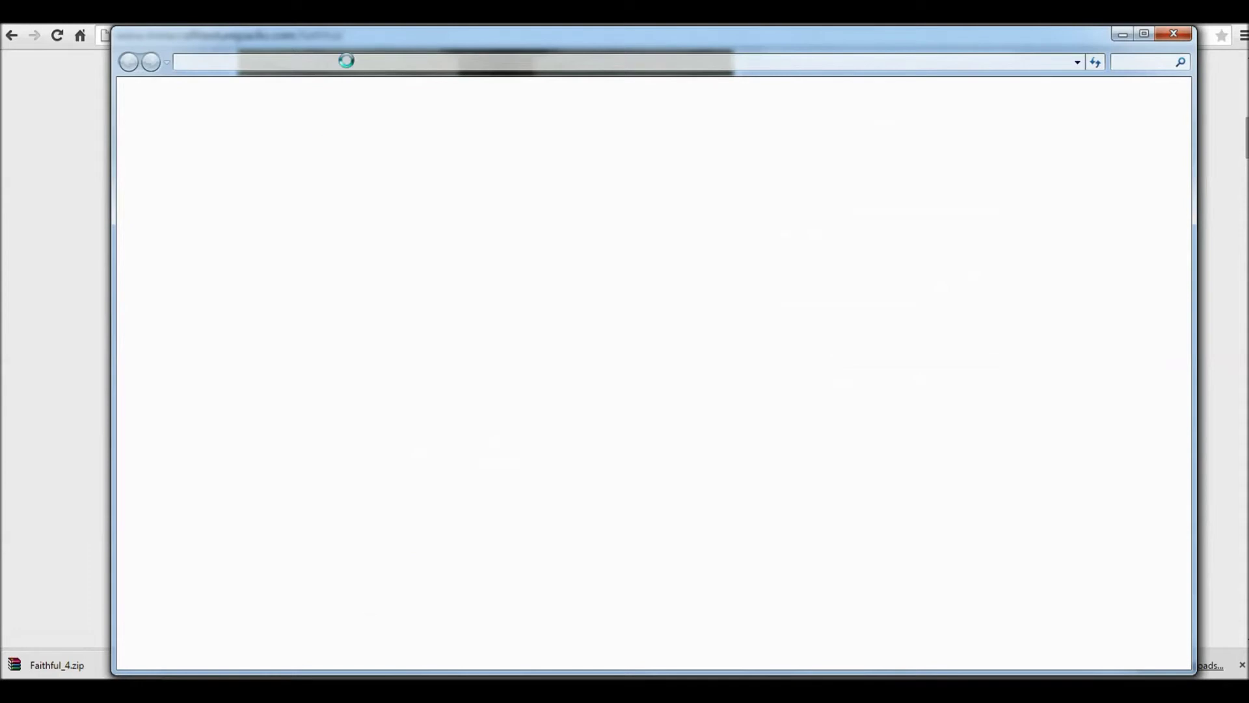
left_click(1242, 664)
mouse_move(69, 691)
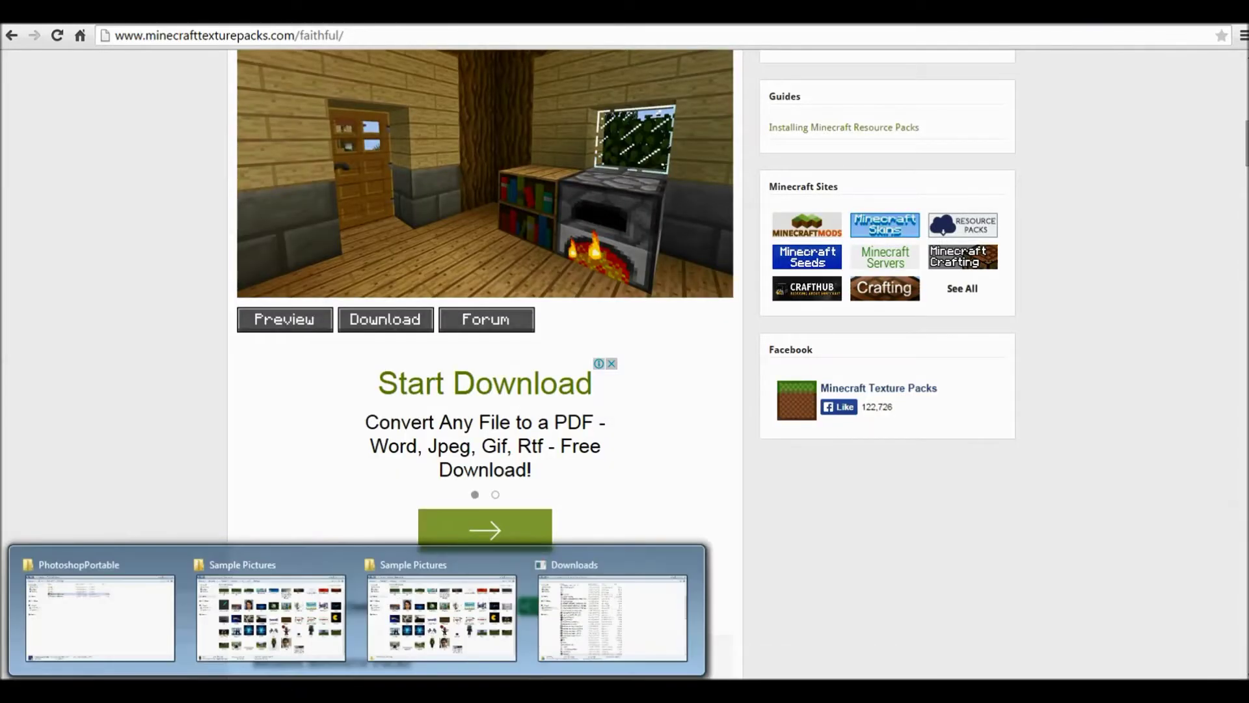
mouse_move(528, 648)
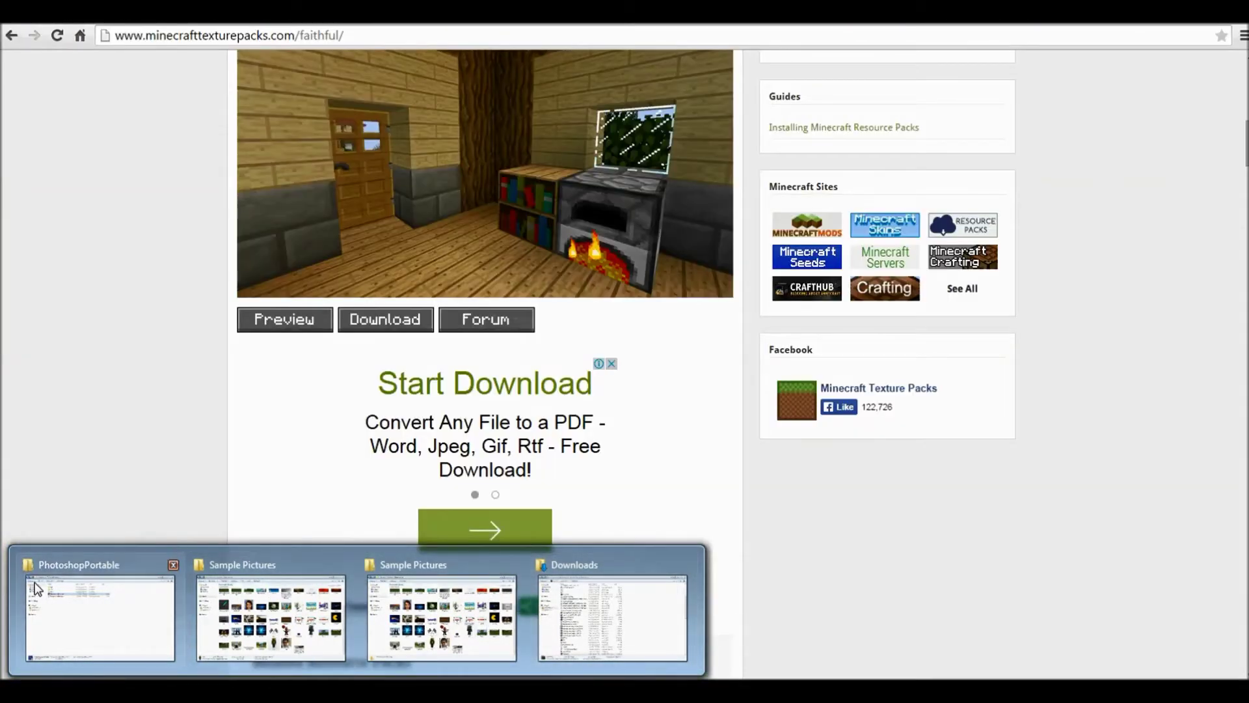
mouse_move(34, 588)
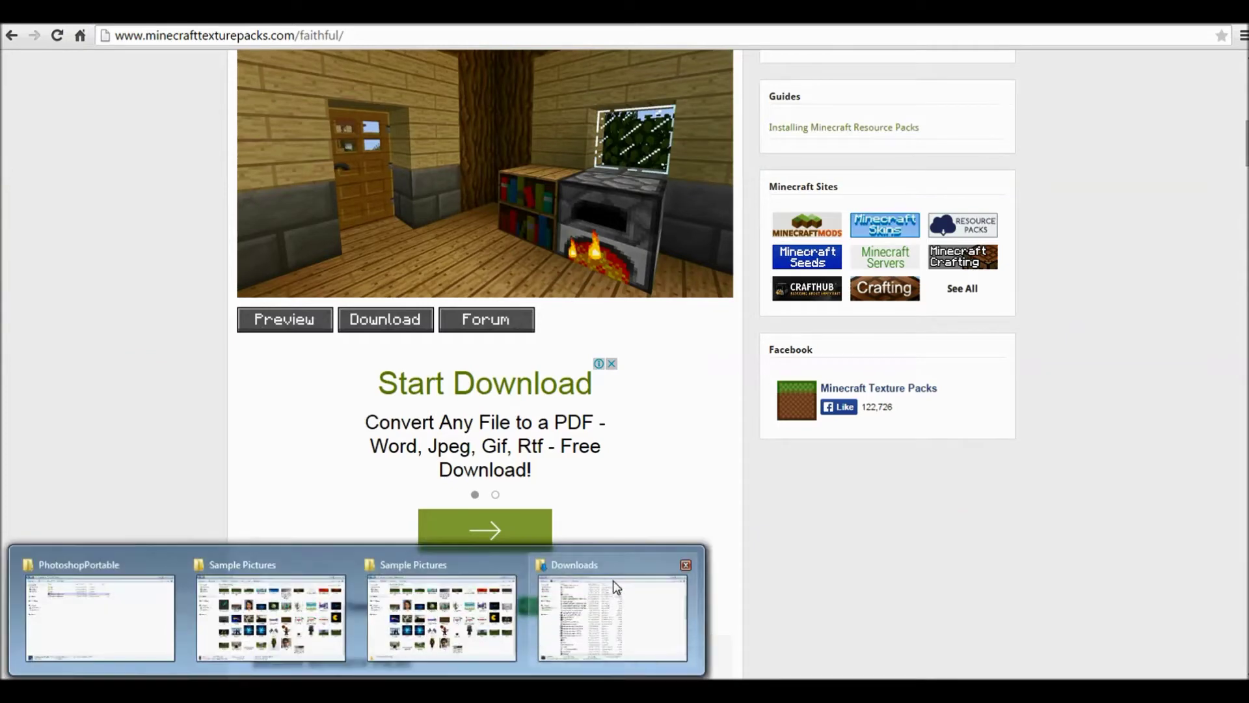
left_click(616, 587)
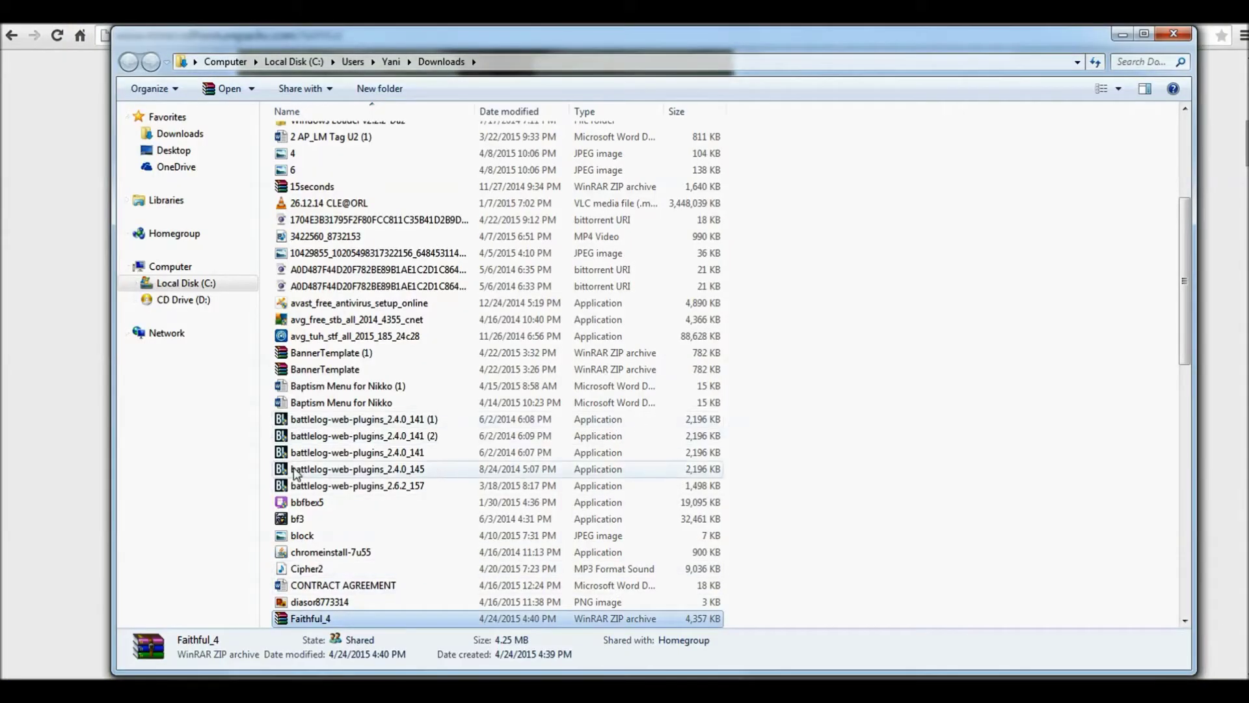
Step: Open the Faithful_4 archive in WinRAR, dismiss the reminder, and move the archive window fully into view
scroll(328, 498, "down", 2)
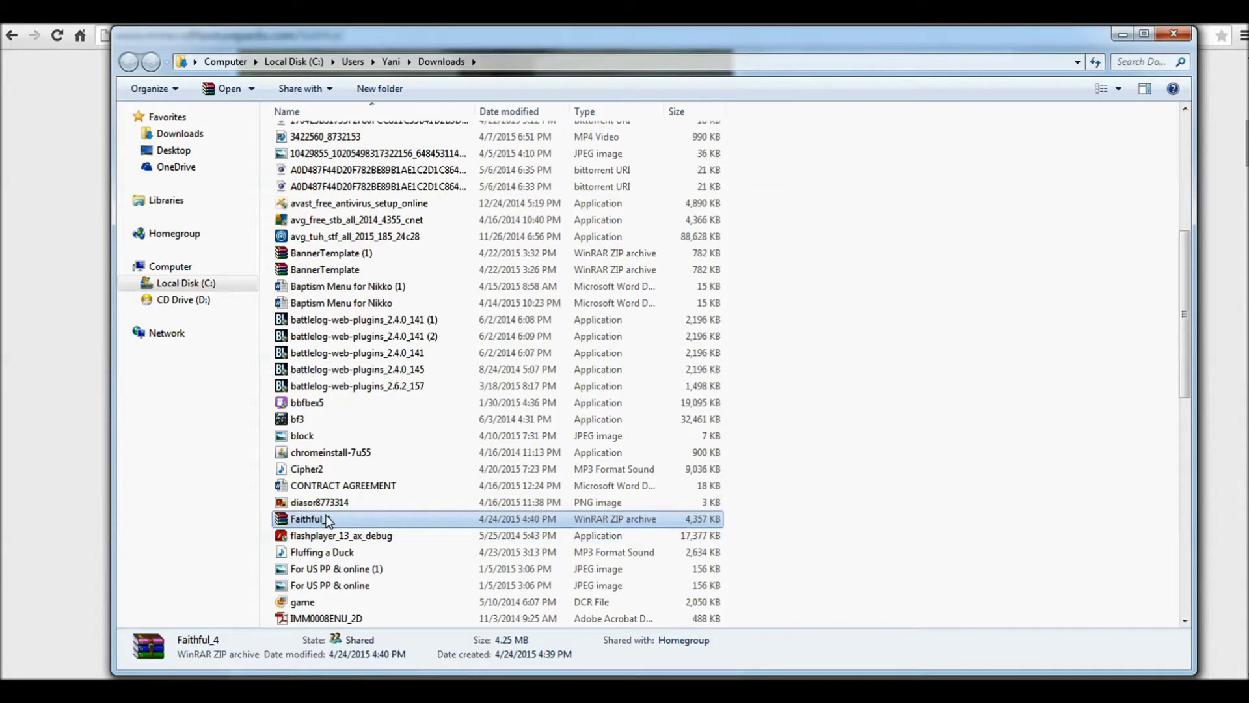
double_click(328, 519)
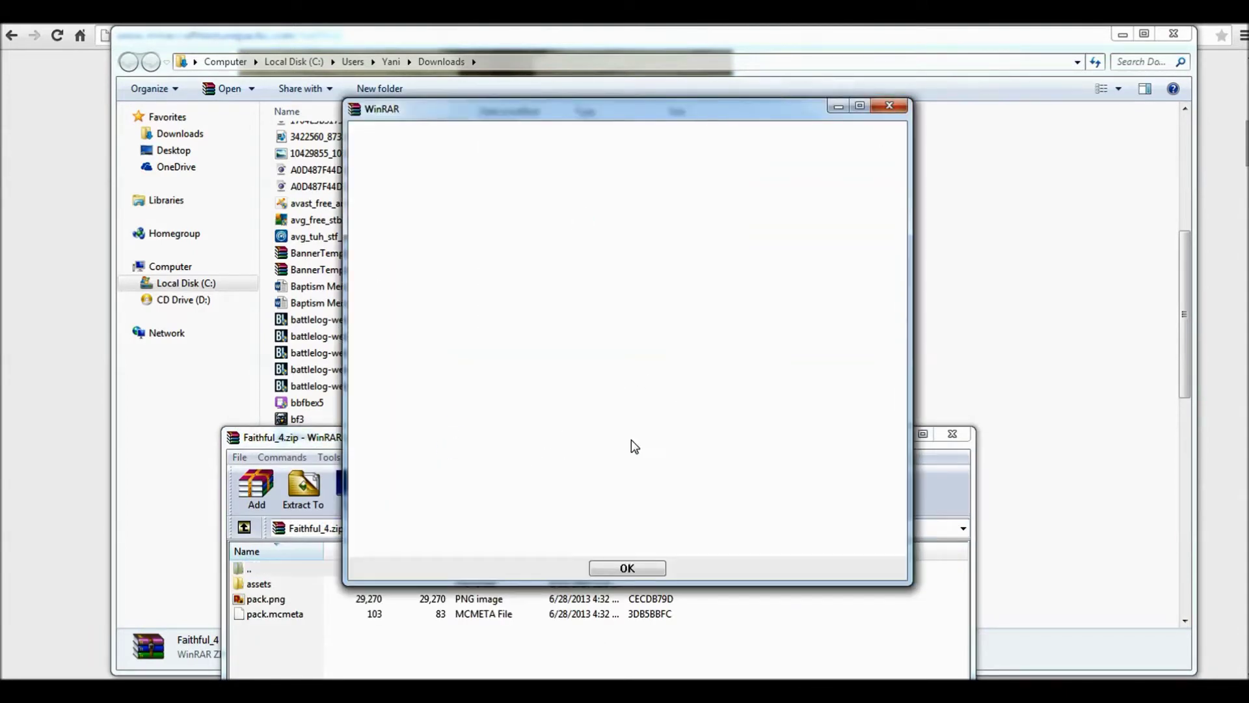
left_click(625, 568)
left_click_drag(545, 443, 694, 233)
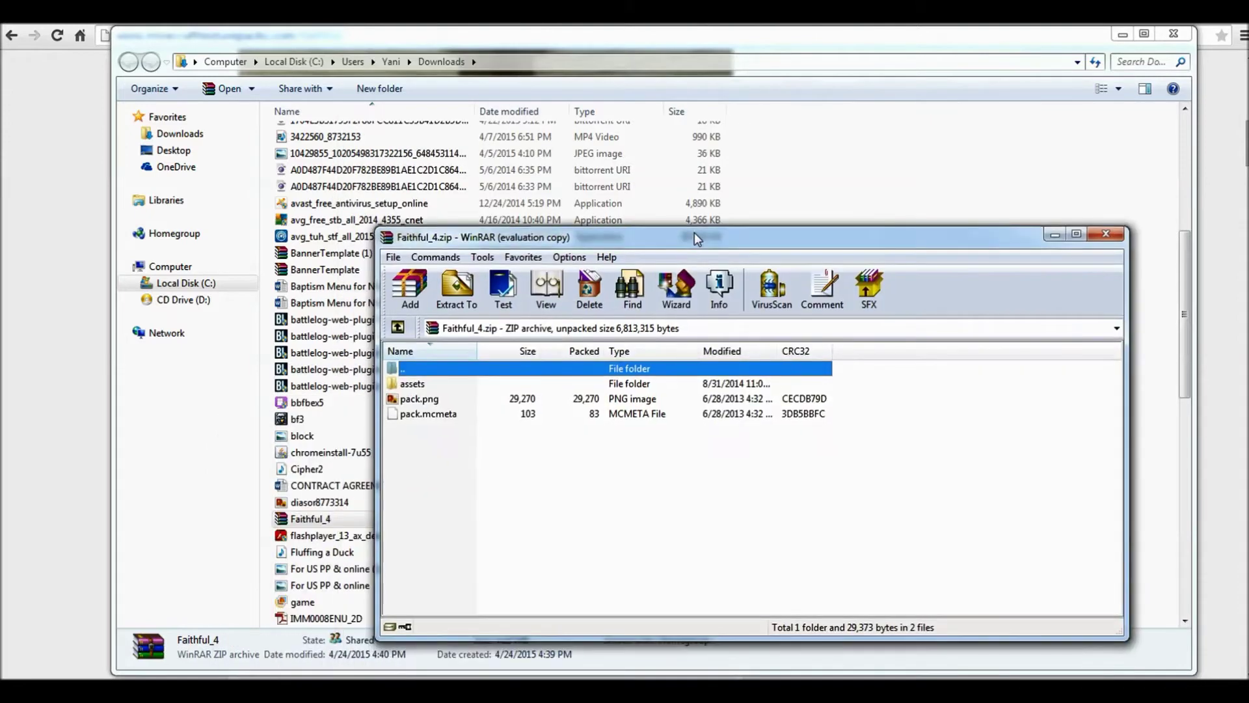
Step: Extract the assets folder, pack.png and pack.mcmeta from the archive to the desktop, minimizing the windows that cover it
left_click(433, 388, "shift")
left_click(420, 401, "shift")
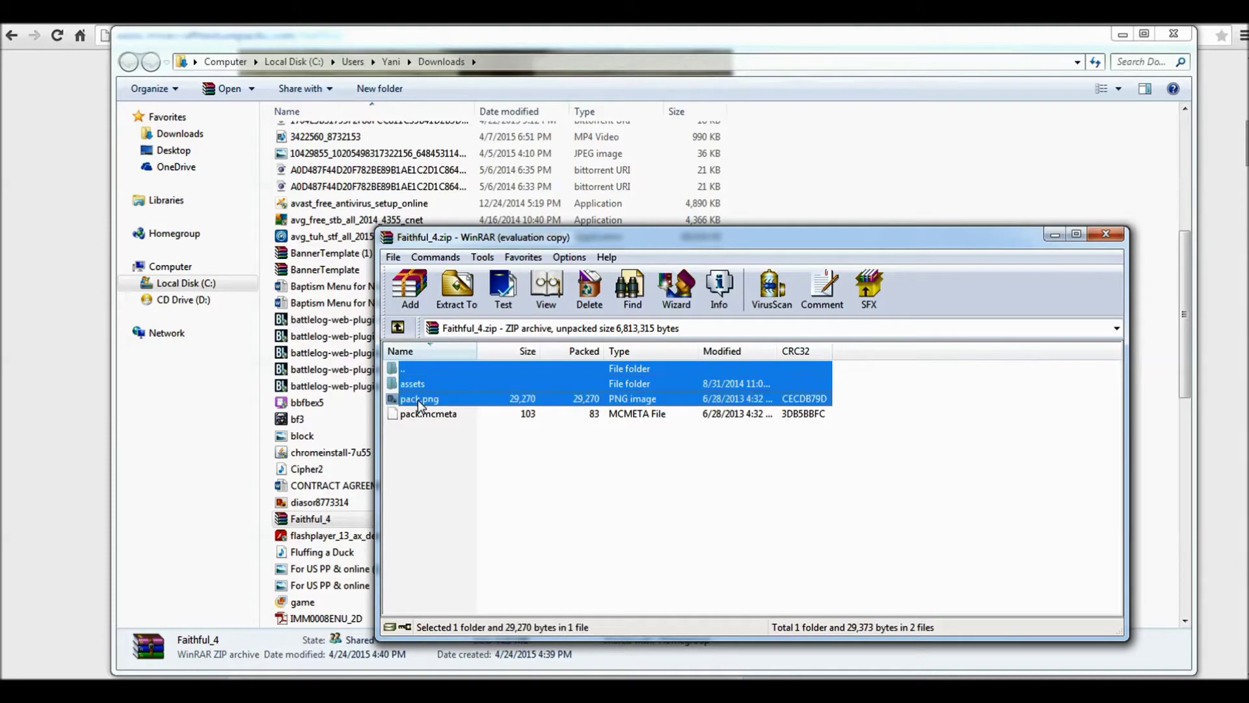
left_click(416, 413, "shift")
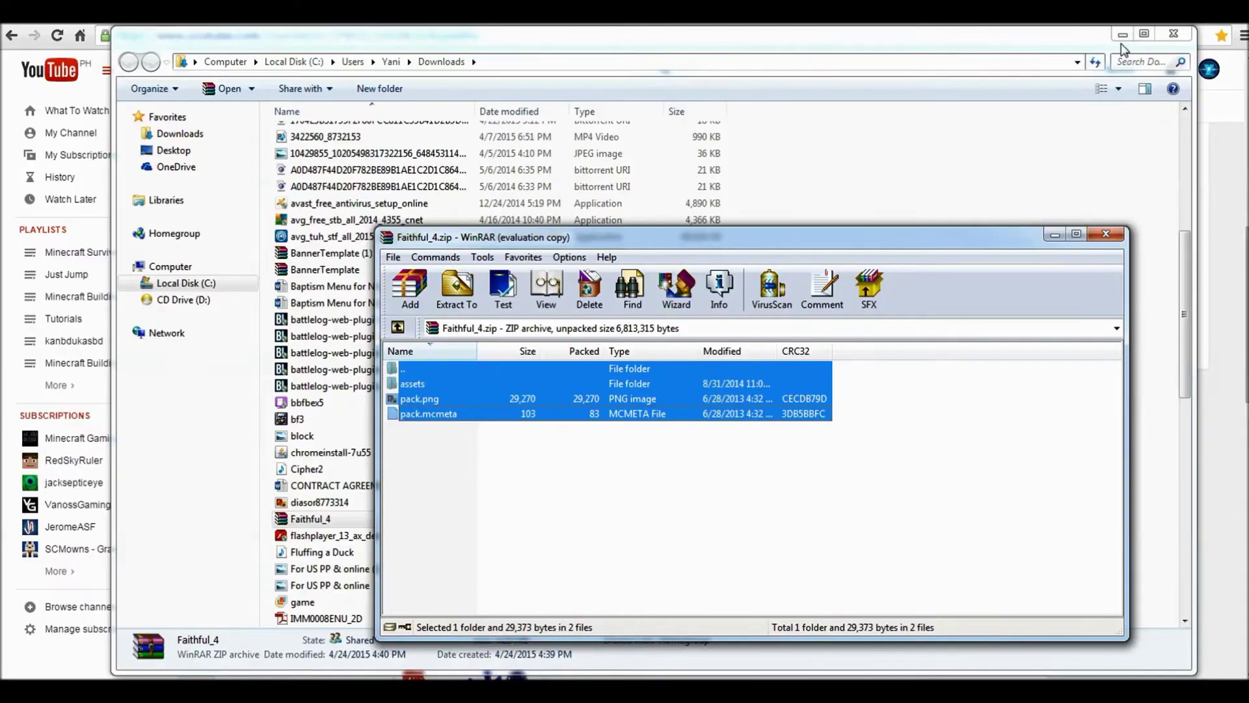
left_click(1123, 34)
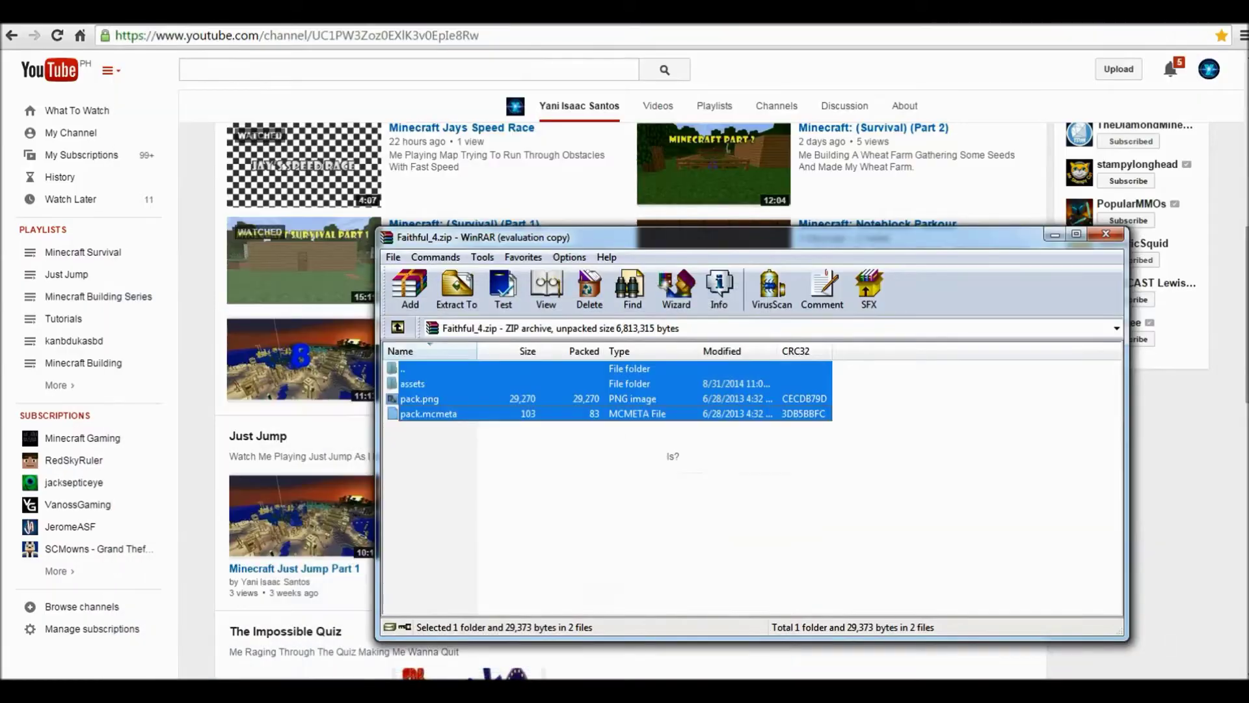
left_click(1163, 27)
left_click(1123, 29)
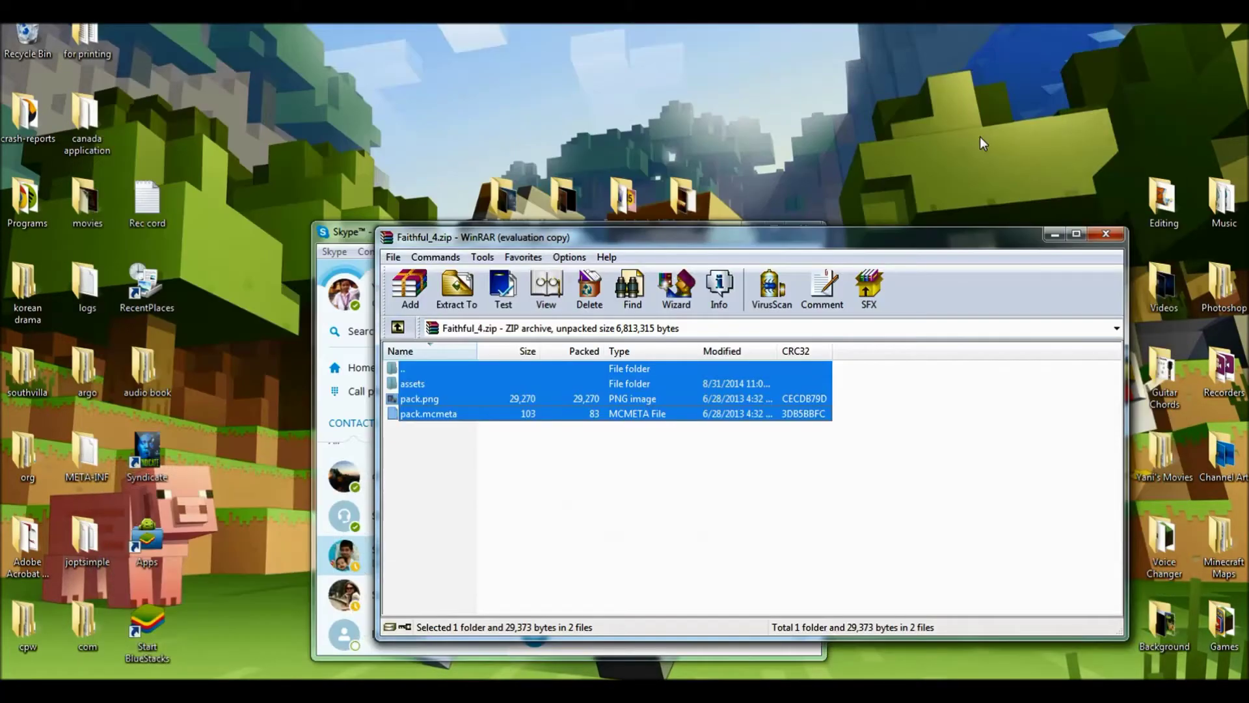
left_click(758, 222)
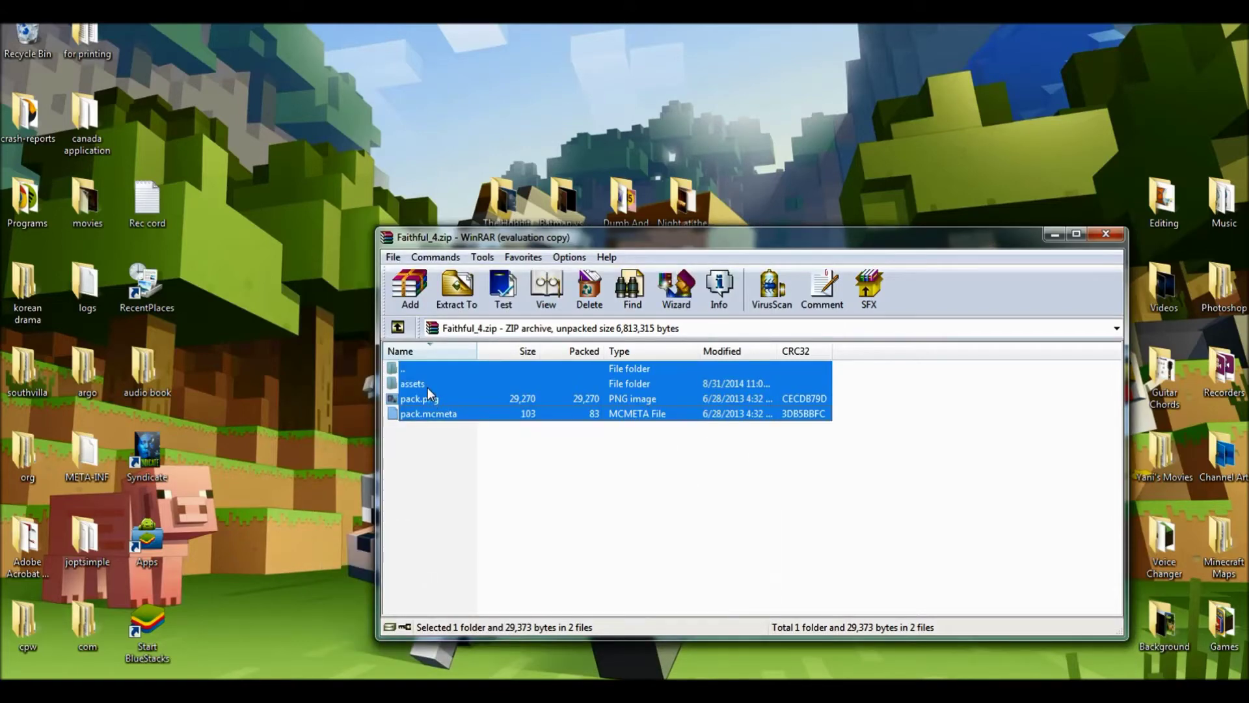
left_click_drag(542, 380, 324, 403)
left_click_drag(199, 432, 198, 429)
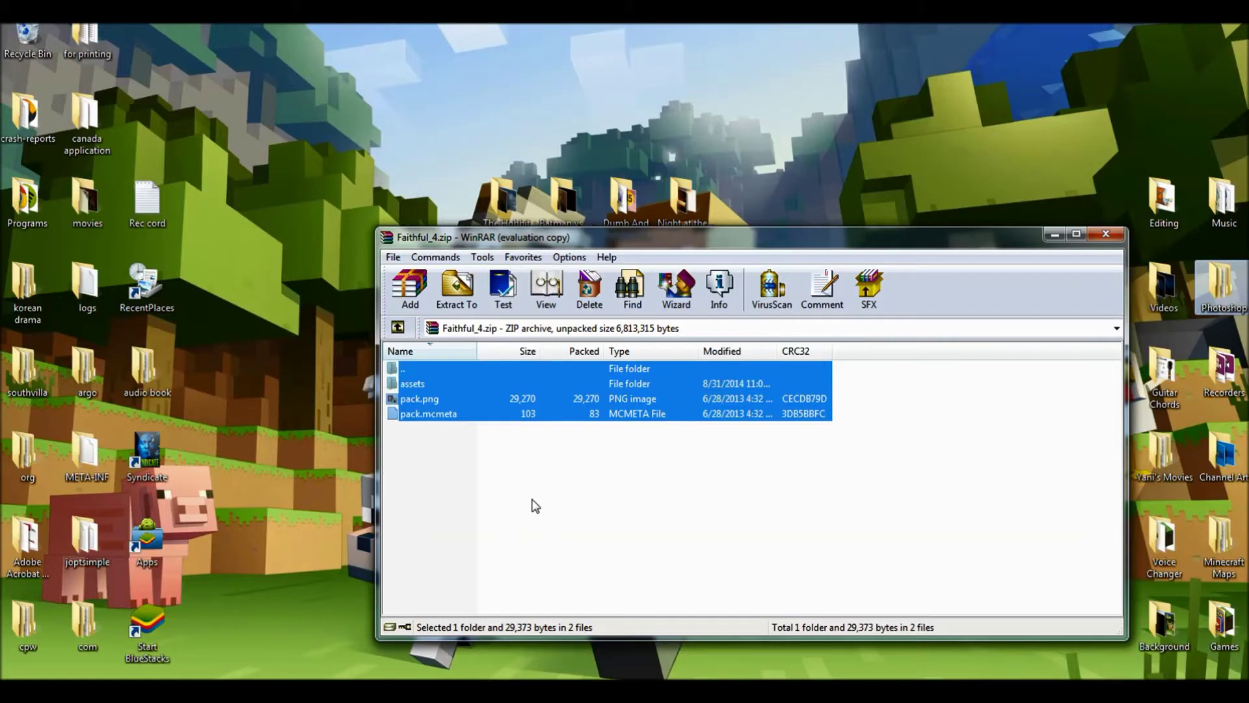
left_click(974, 210)
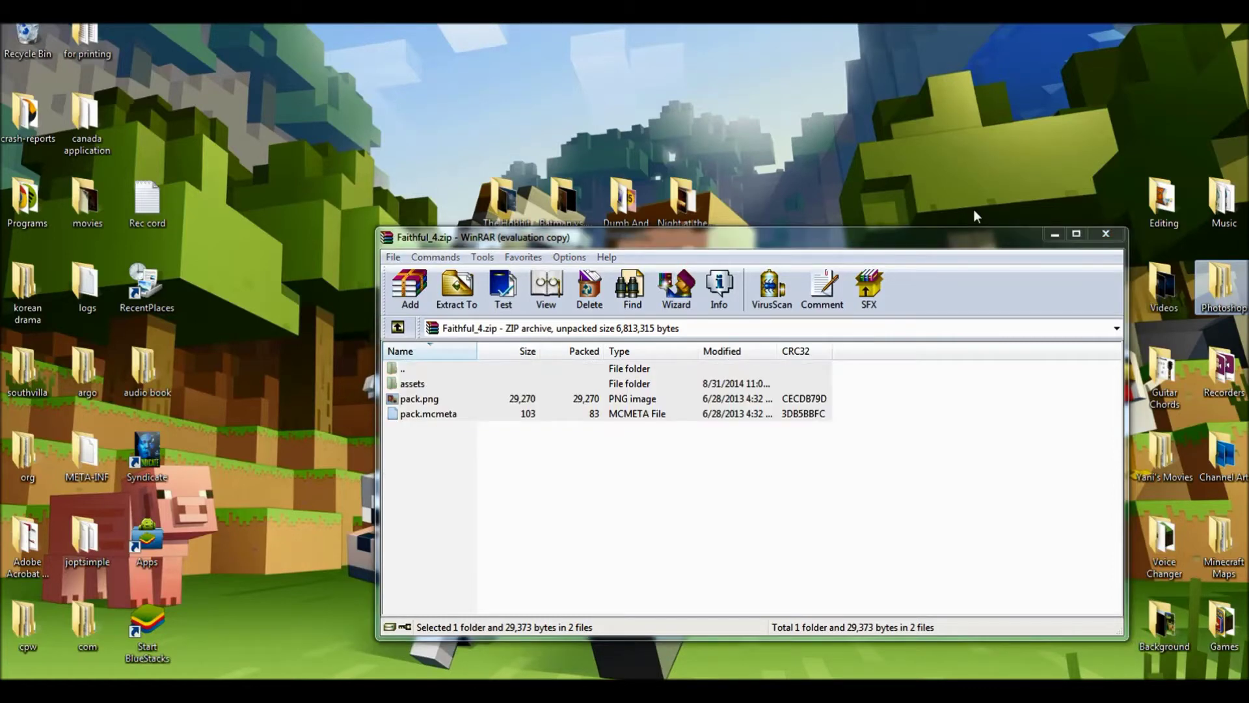
left_click(1052, 236)
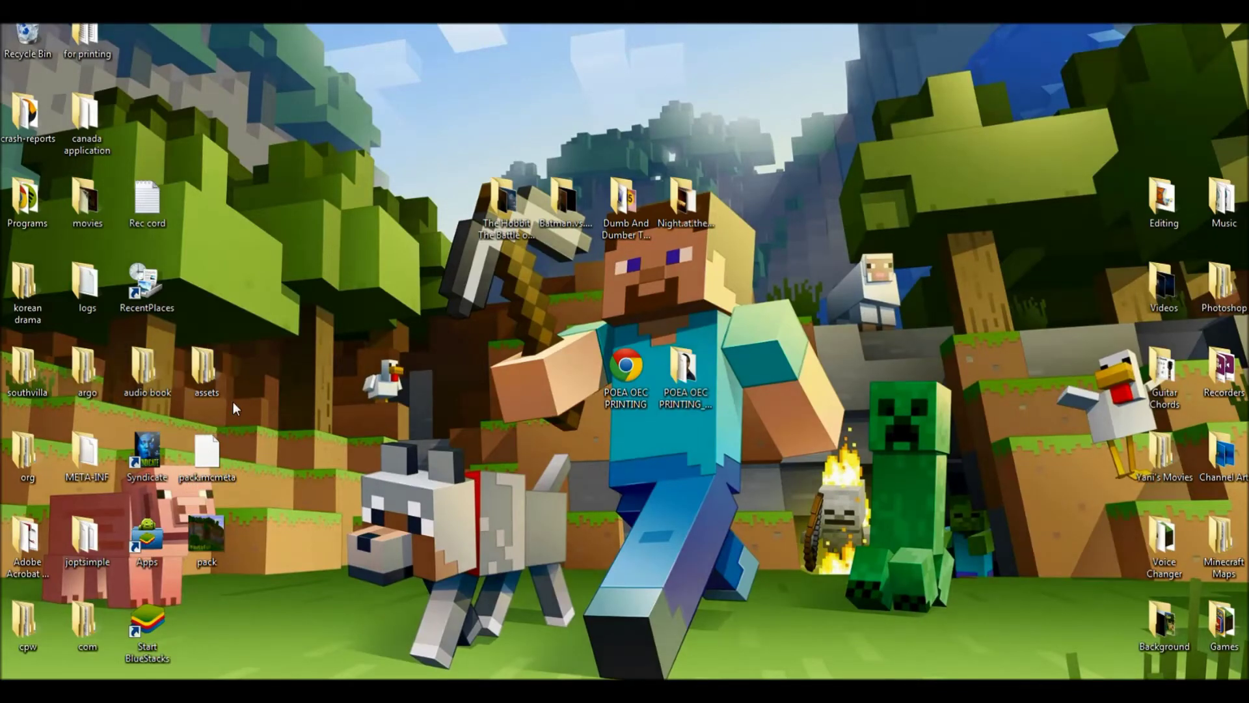
Step: Move the extracted pack.mcmeta and pack image into the desktop assets folder and check the folder's contents
left_click_drag(194, 405, 202, 387)
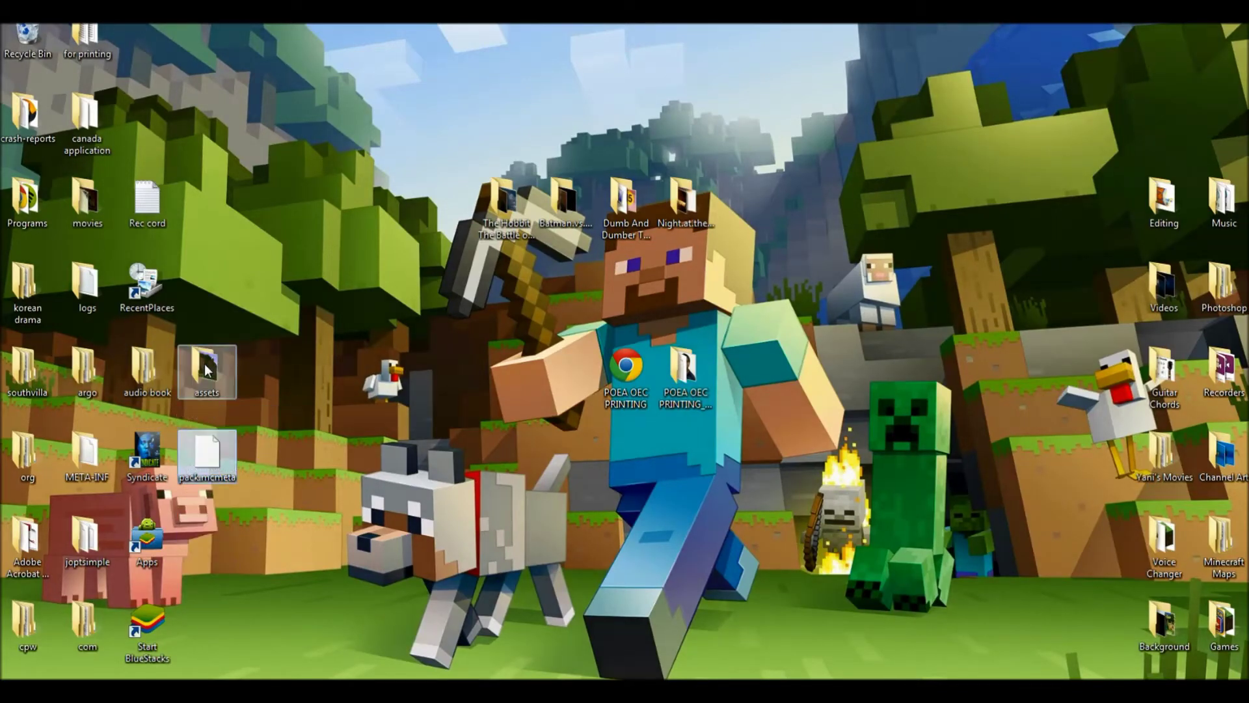
double_click(204, 380)
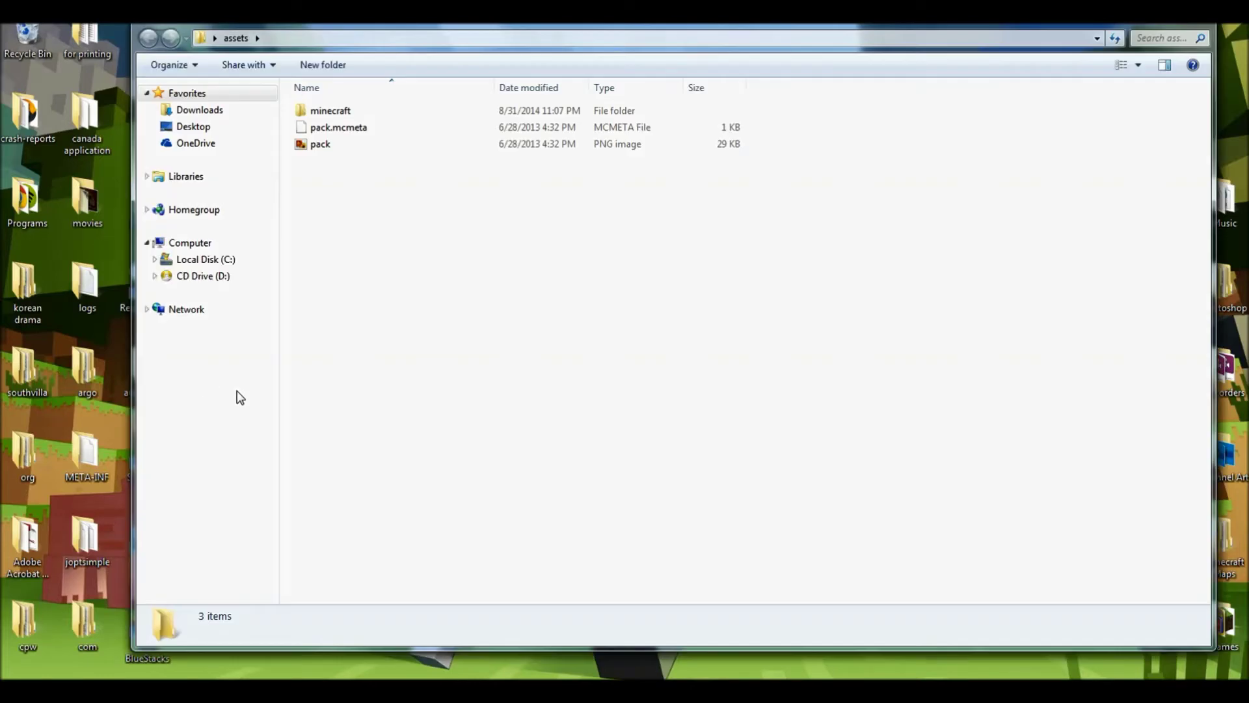
left_click_drag(859, 29, 763, 151)
left_click(1002, 137)
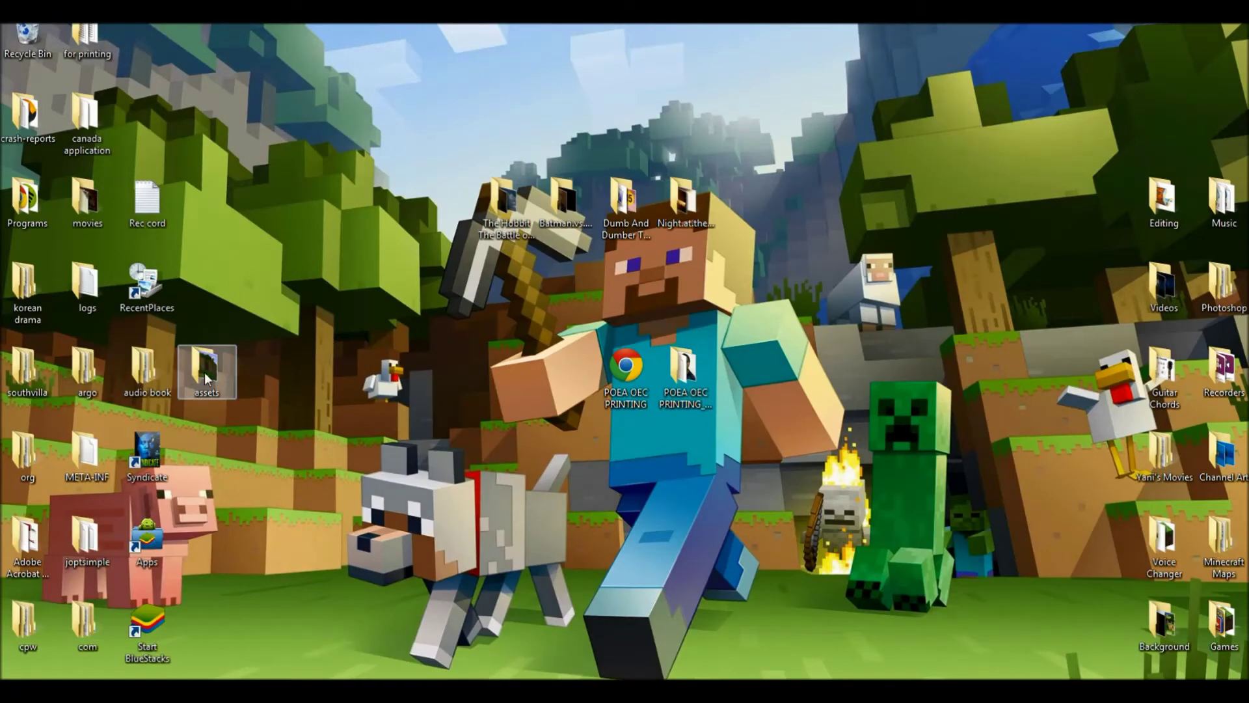
Step: Recheck the contents of the assets folder, close it, and move the folder to an empty spot on the desktop
double_click(204, 372)
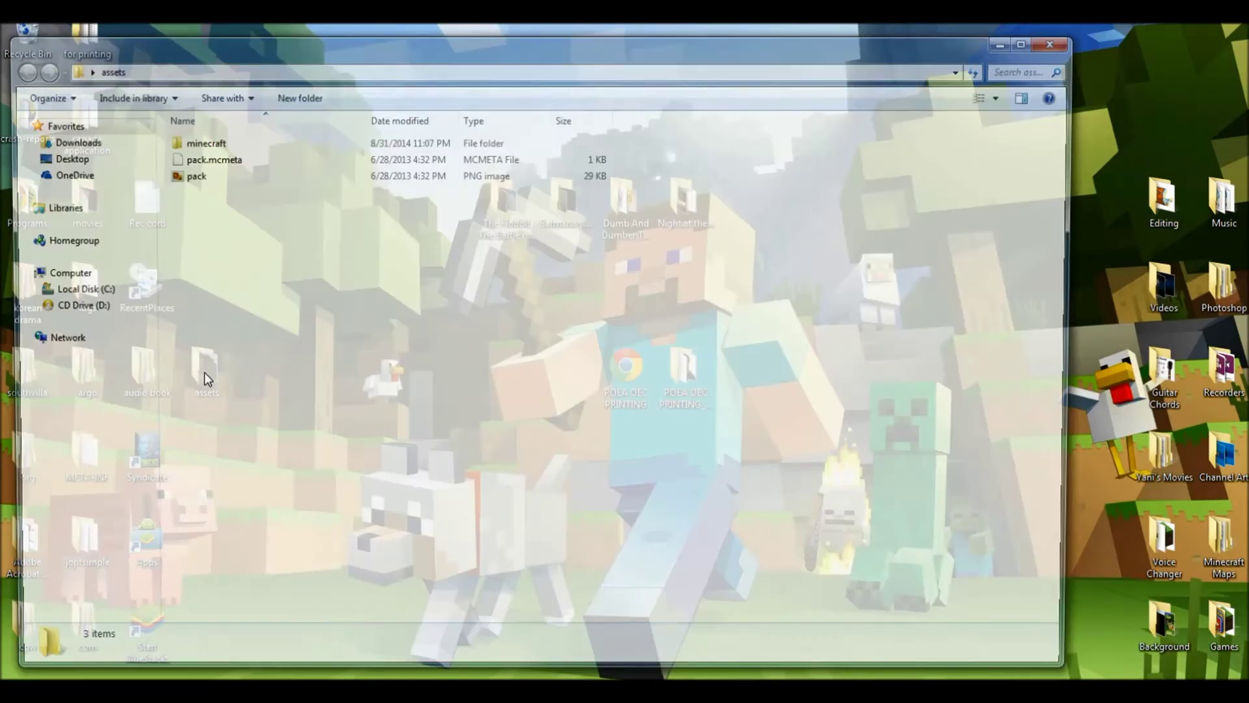
left_click(1062, 41)
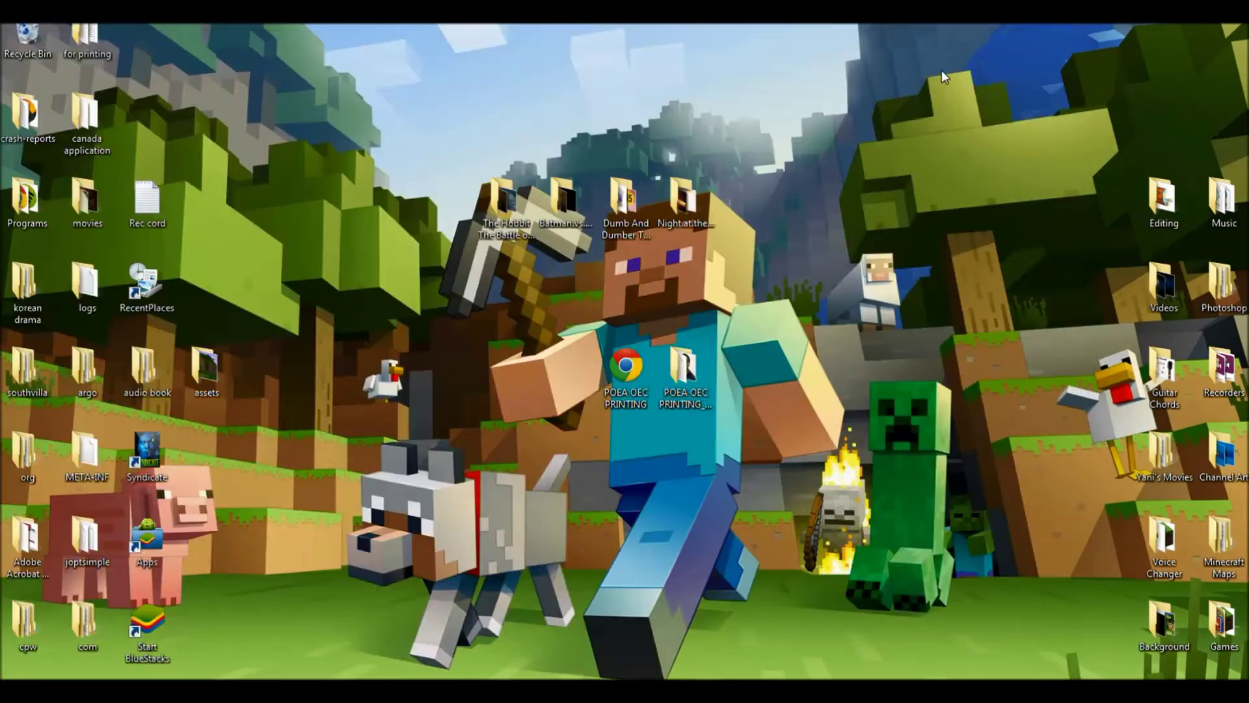
left_click_drag(208, 388, 319, 547)
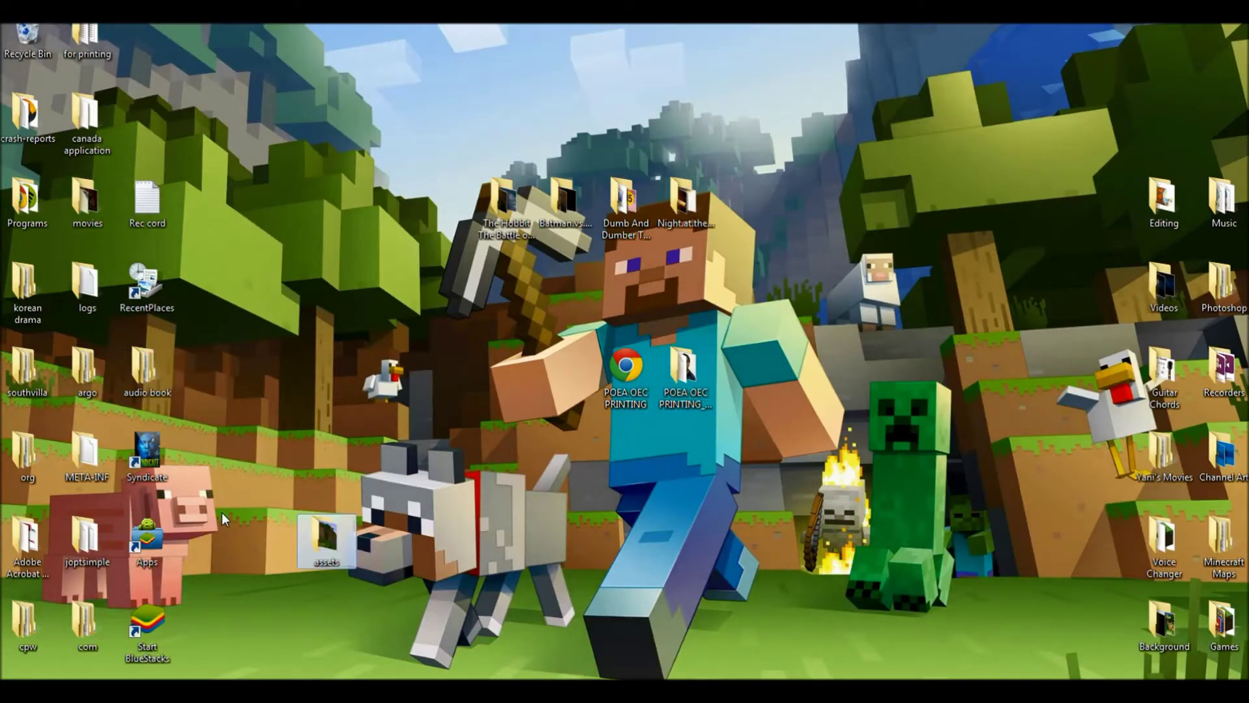
Step: Open the resourcepacks folder inside .minecraft via %appdata% and dock its window beside the desktop icons
key("super")
type("%appdata%")
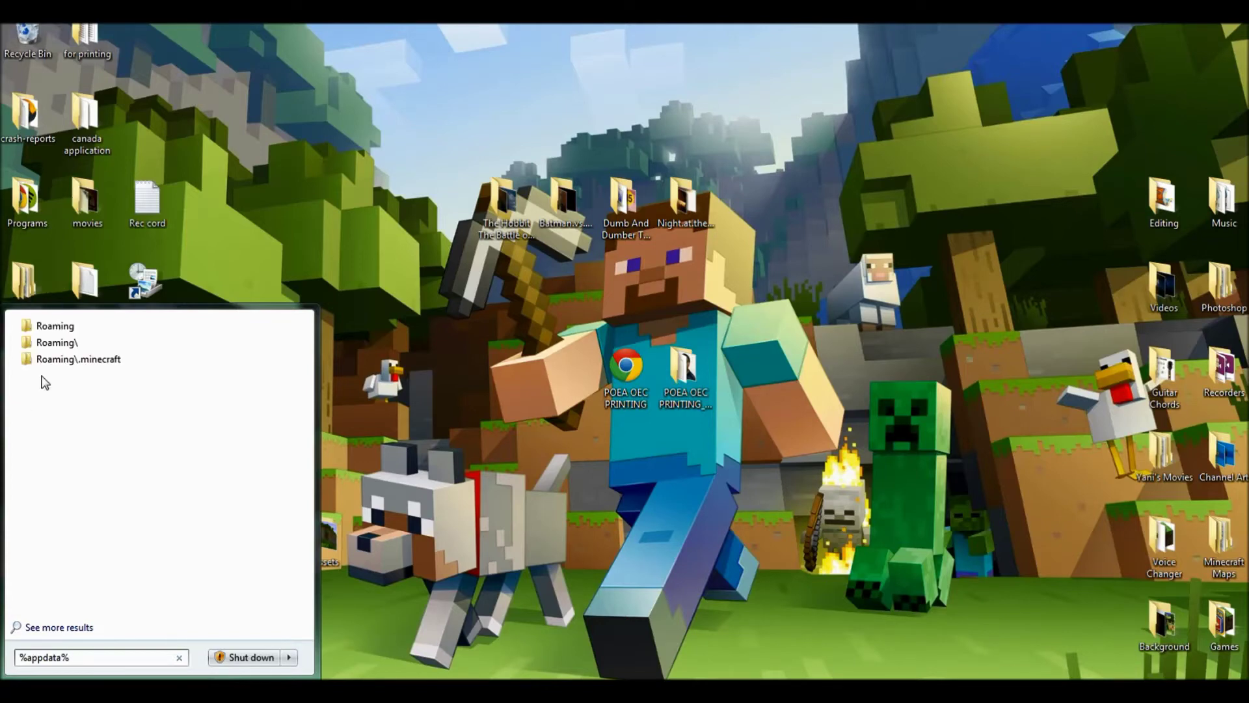
left_click(75, 325)
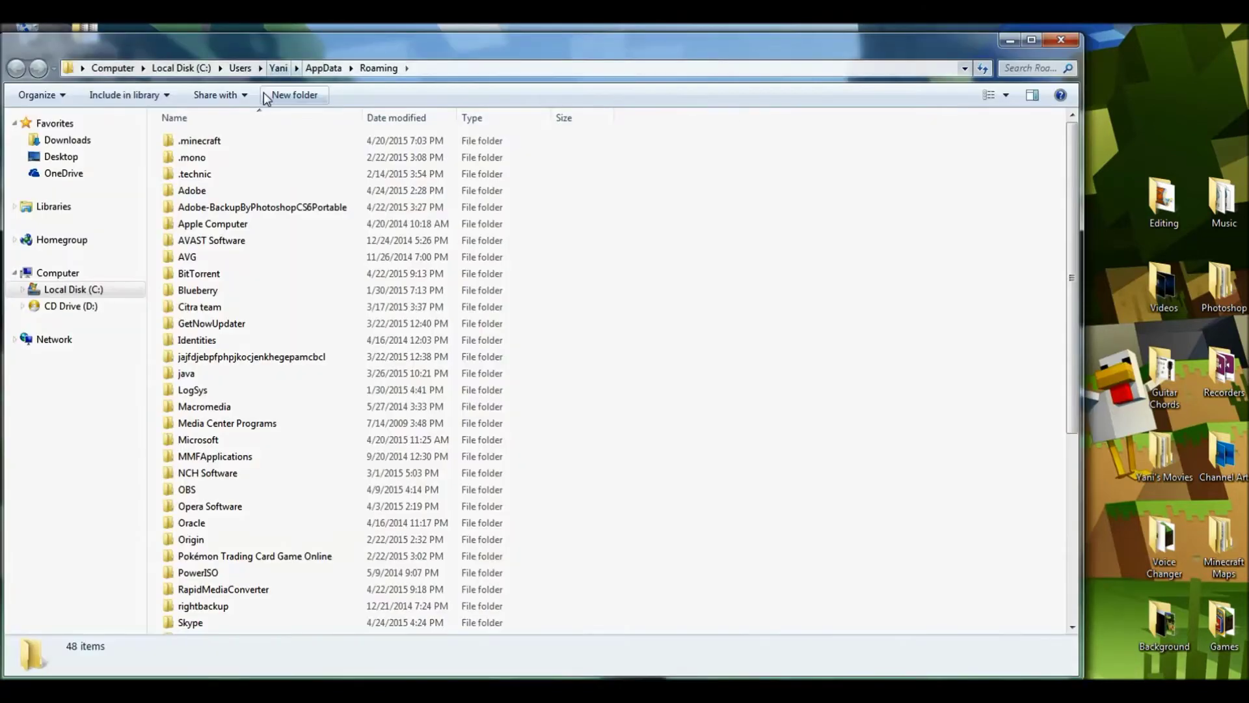
double_click(233, 141)
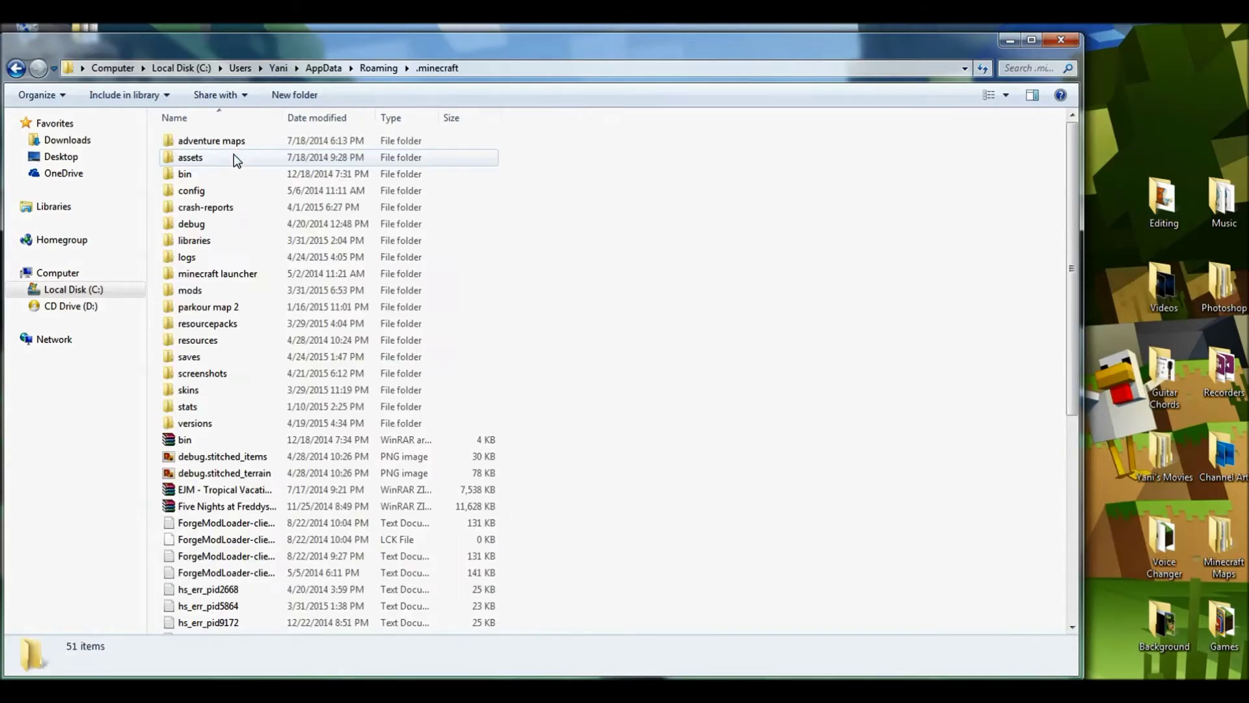
double_click(198, 324)
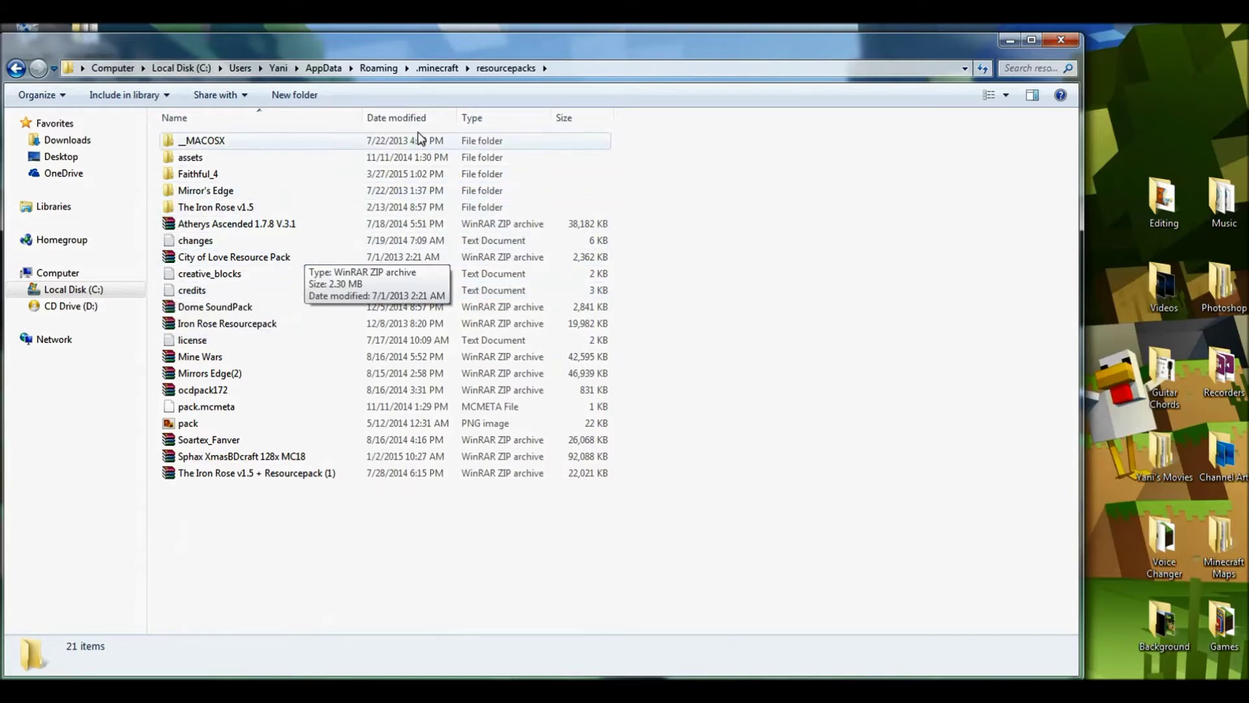
left_click_drag(818, 33, 1248, 91)
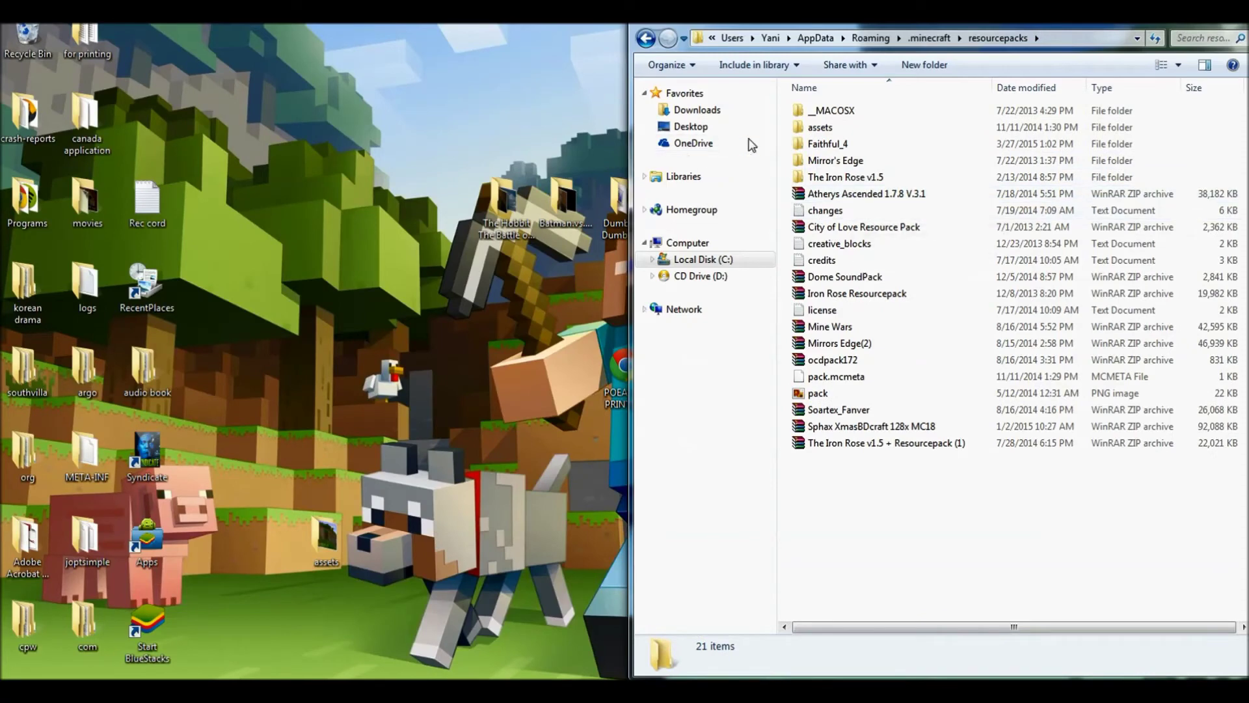
Step: Try to move the desktop assets folder into resourcepacks, merging it with the existing assets folder
left_click_drag(310, 548, 937, 502)
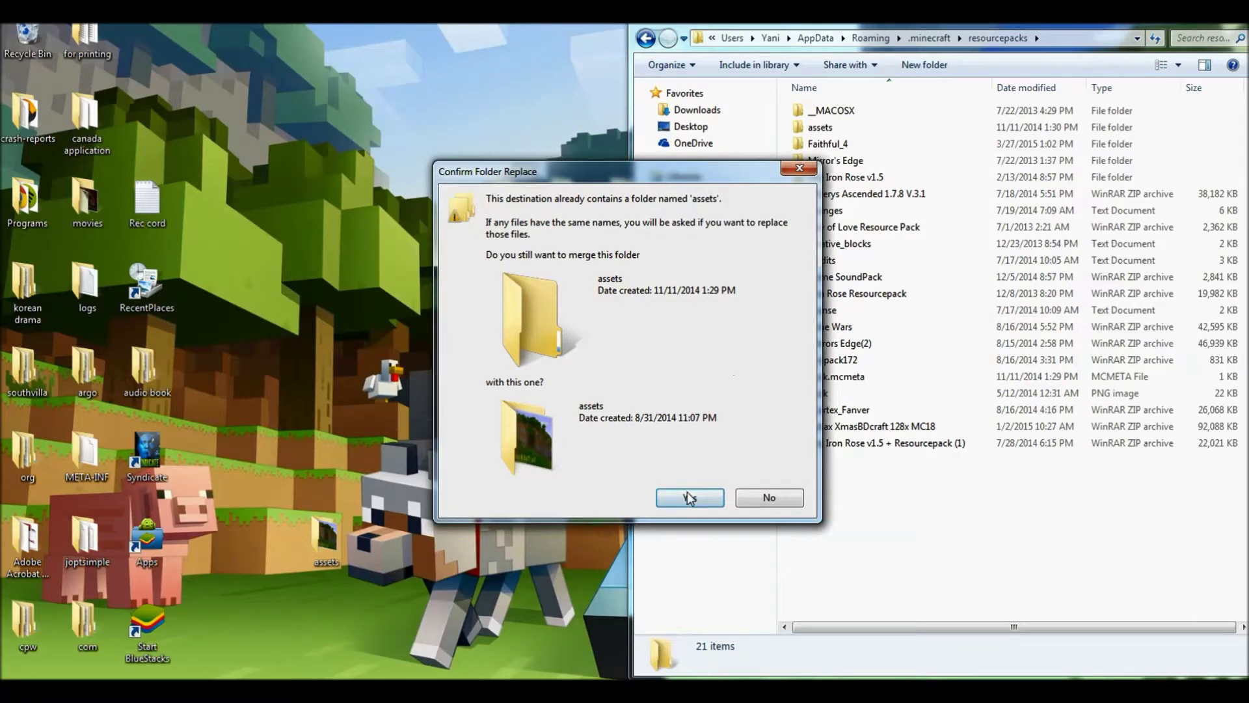
left_click(689, 497)
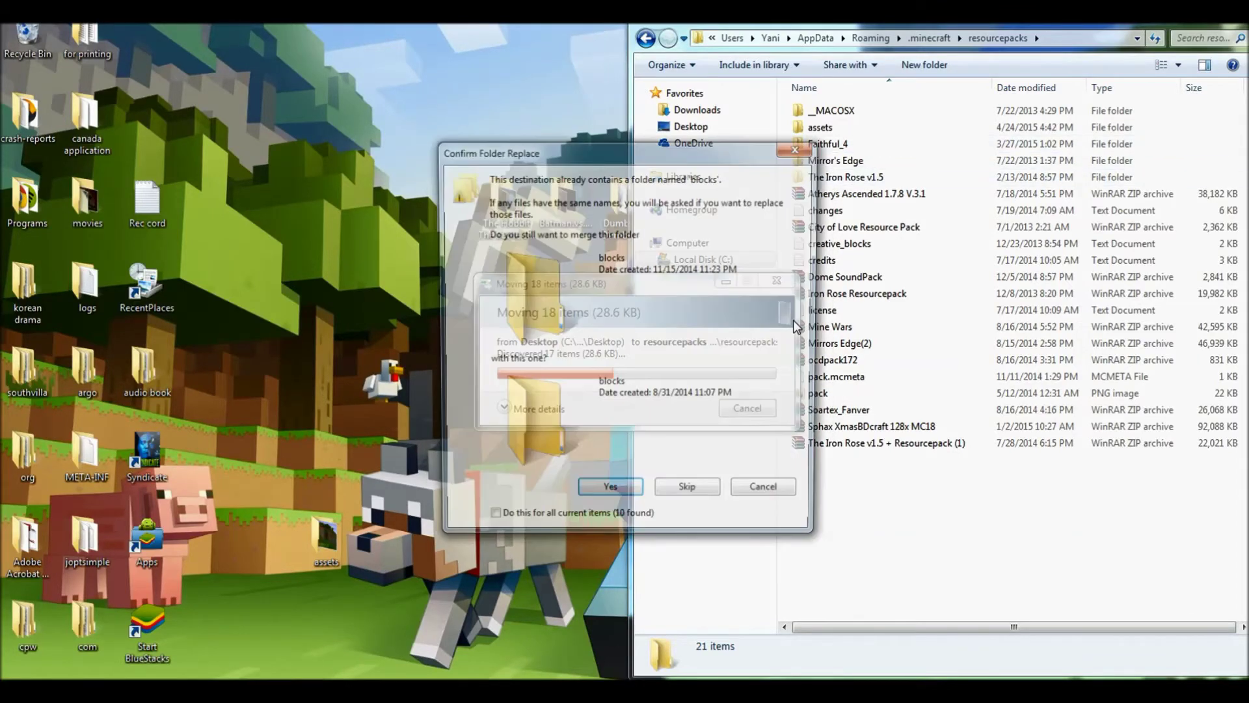
left_click(623, 501)
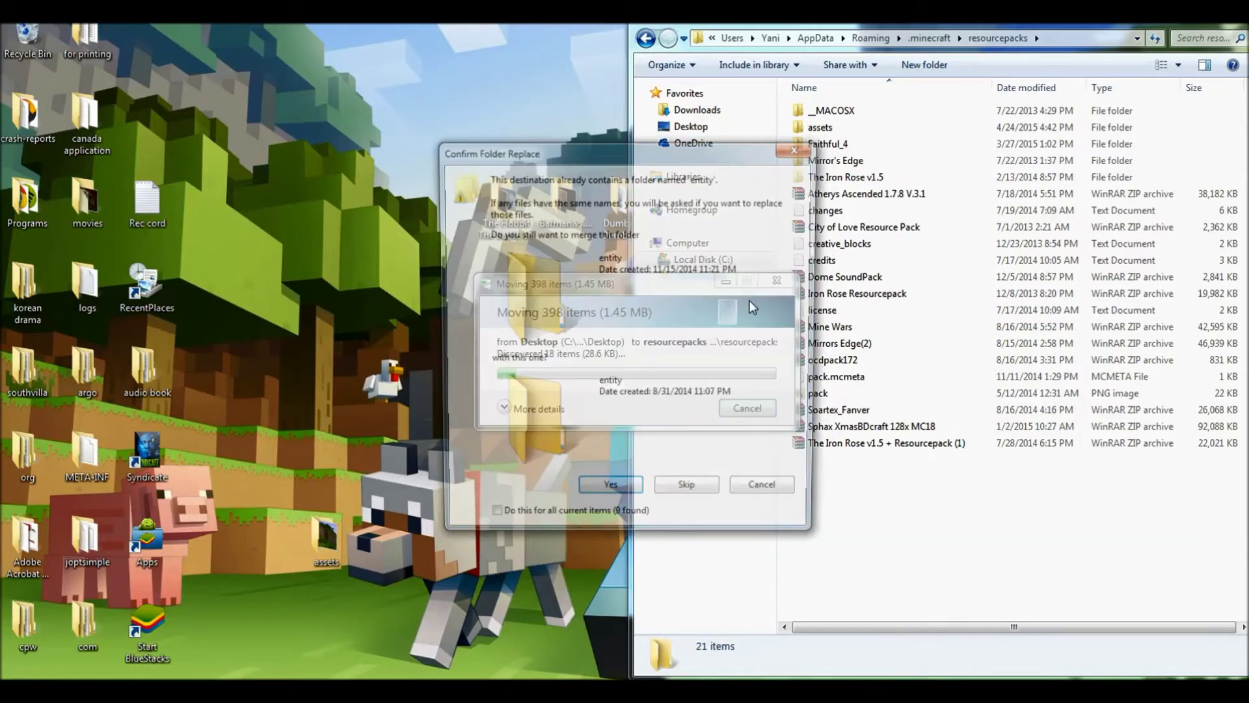
left_click(788, 153)
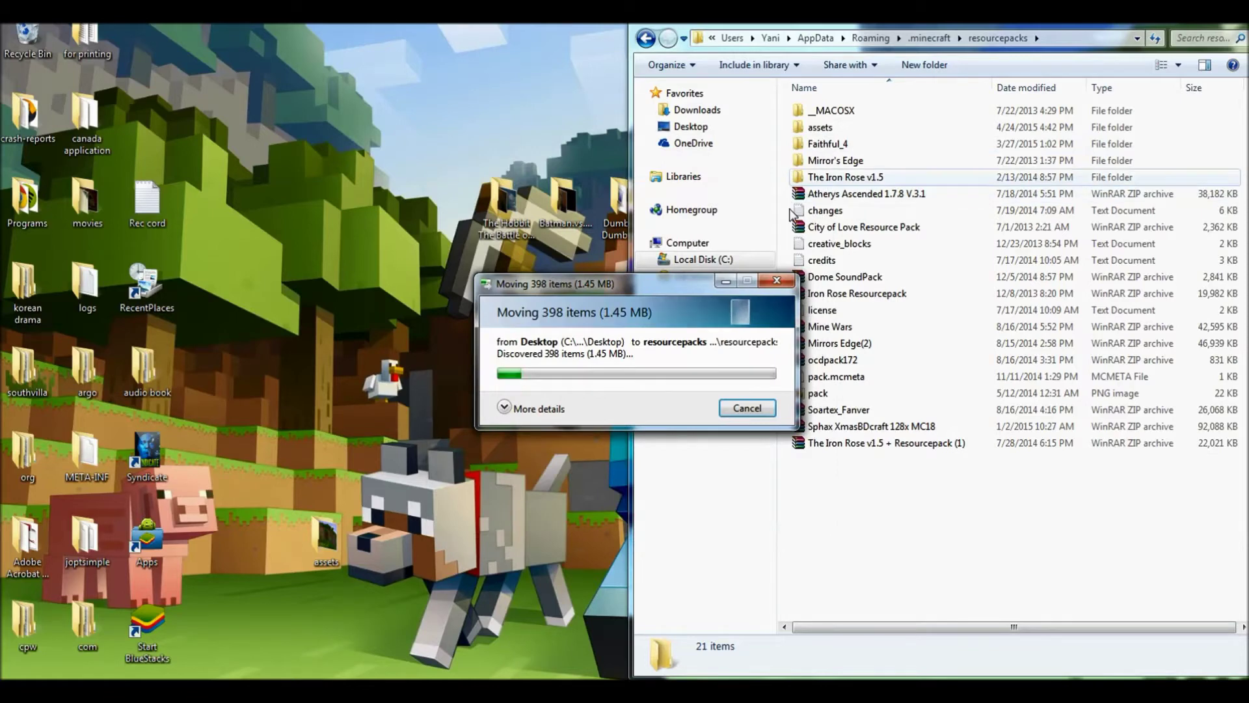
left_click(771, 282)
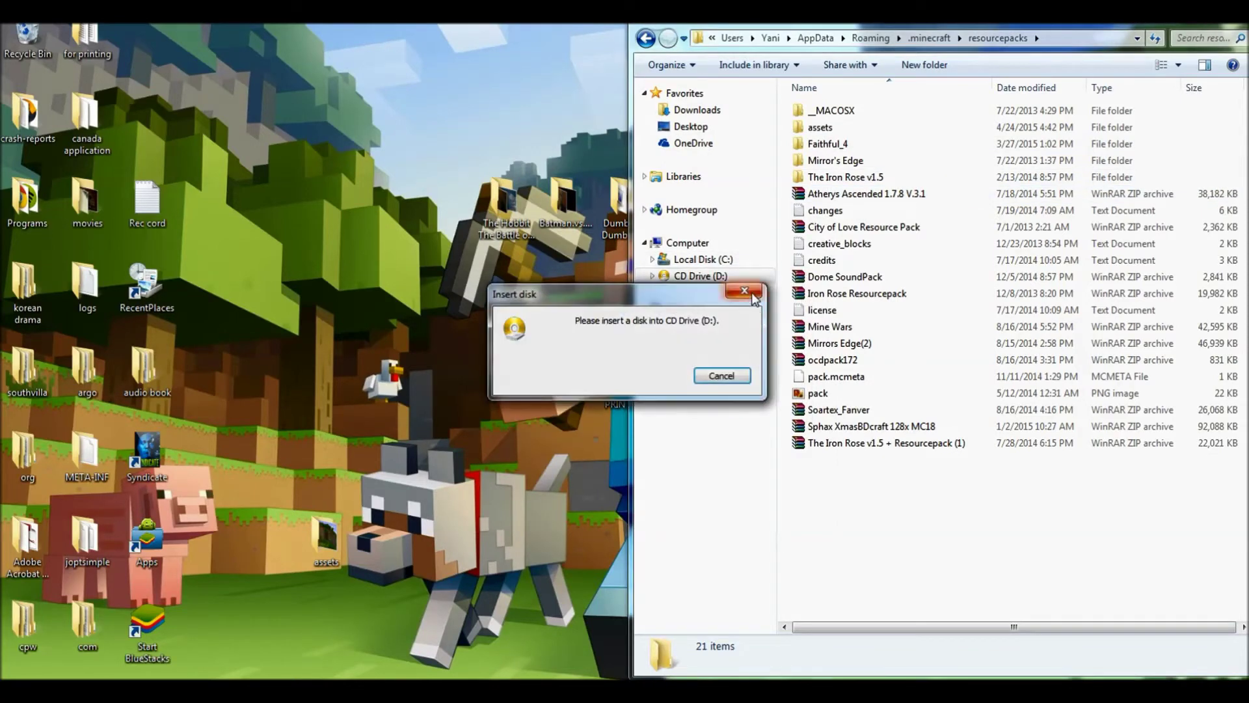
left_click(716, 372)
Step: Open the existing Faithful_4 folder in resourcepacks to examine its contents
double_click(833, 144)
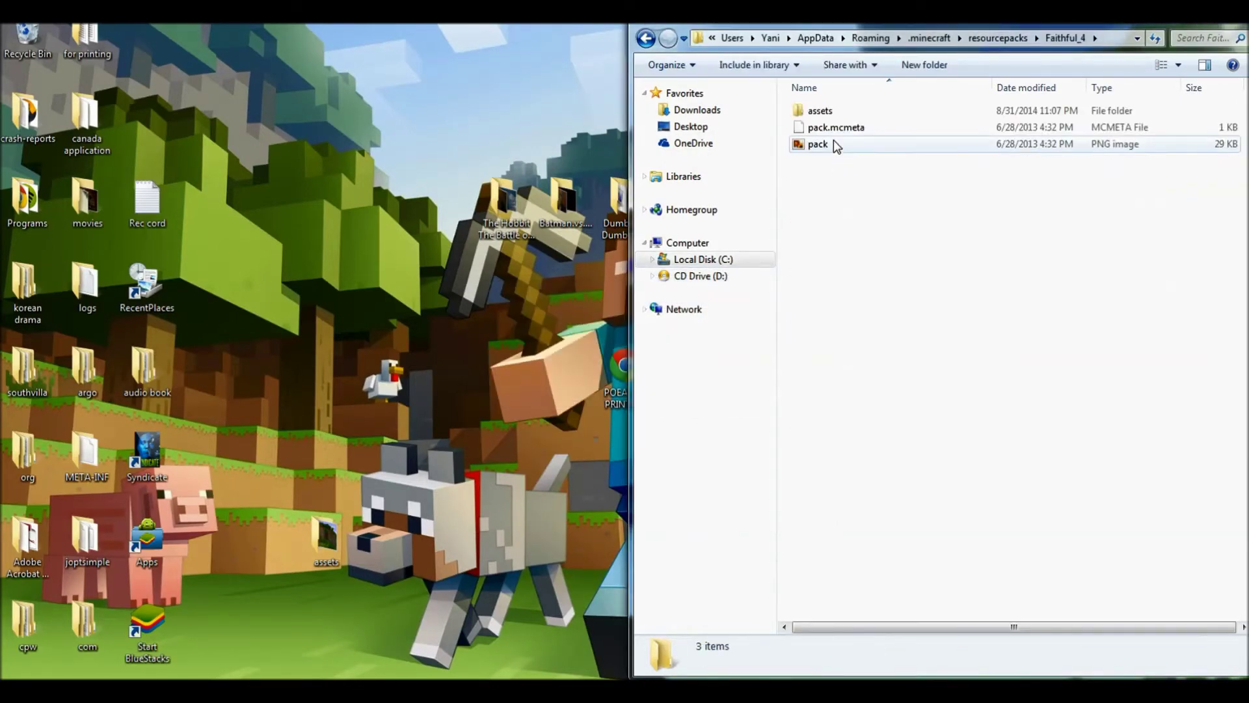
Step: Browse the Faithful_4 pack through assets, minecraft and textures to the entity folder, and select the steve image
double_click(838, 109)
double_click(840, 116)
double_click(838, 114)
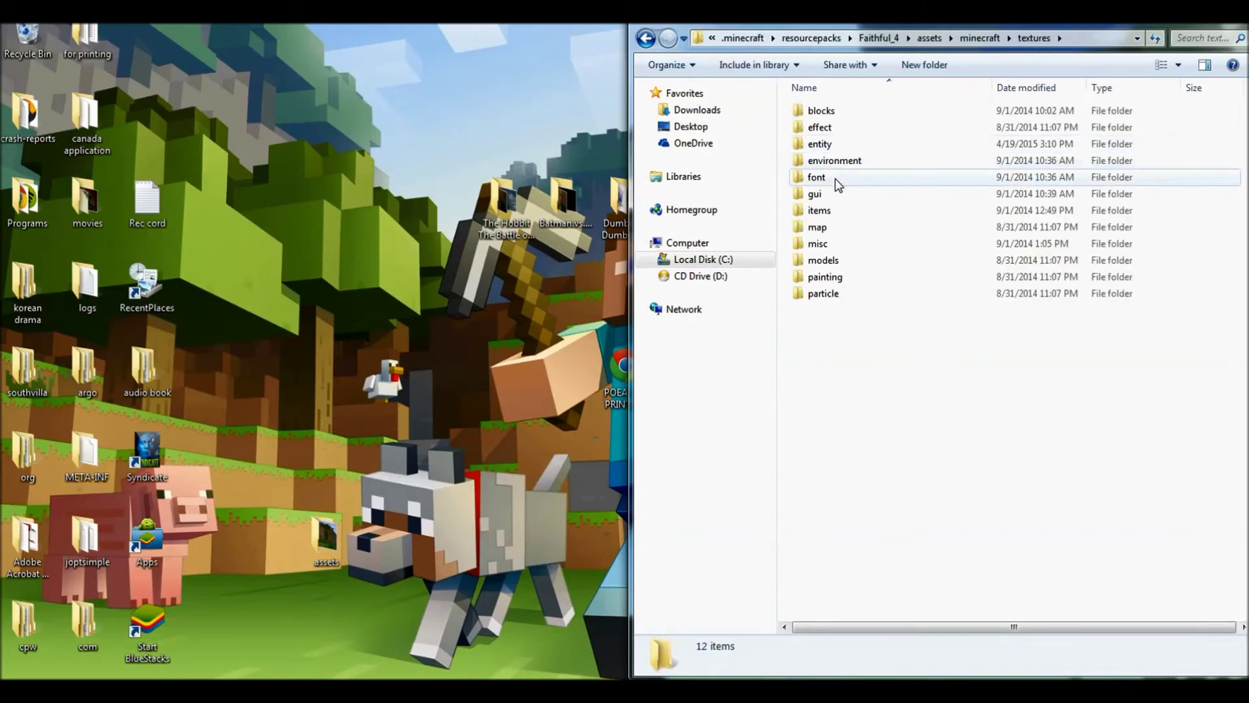
double_click(839, 144)
scroll(848, 261, "down", 2)
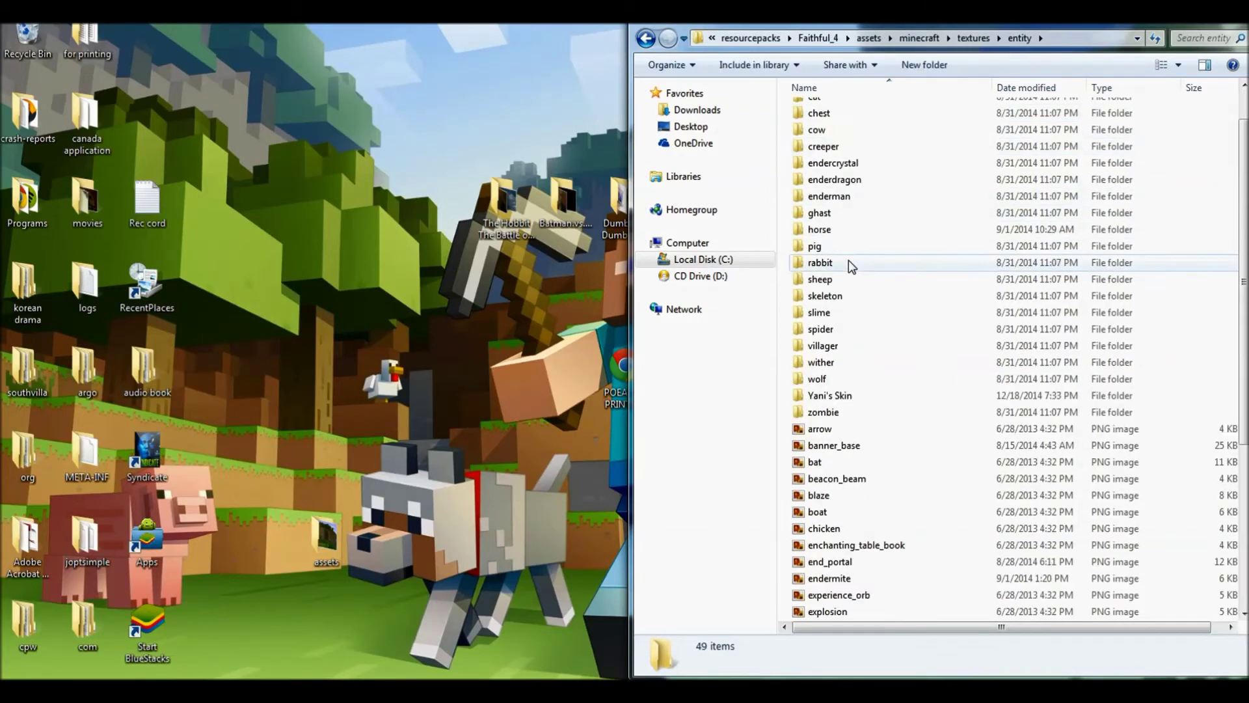
scroll(849, 260, "down", 5)
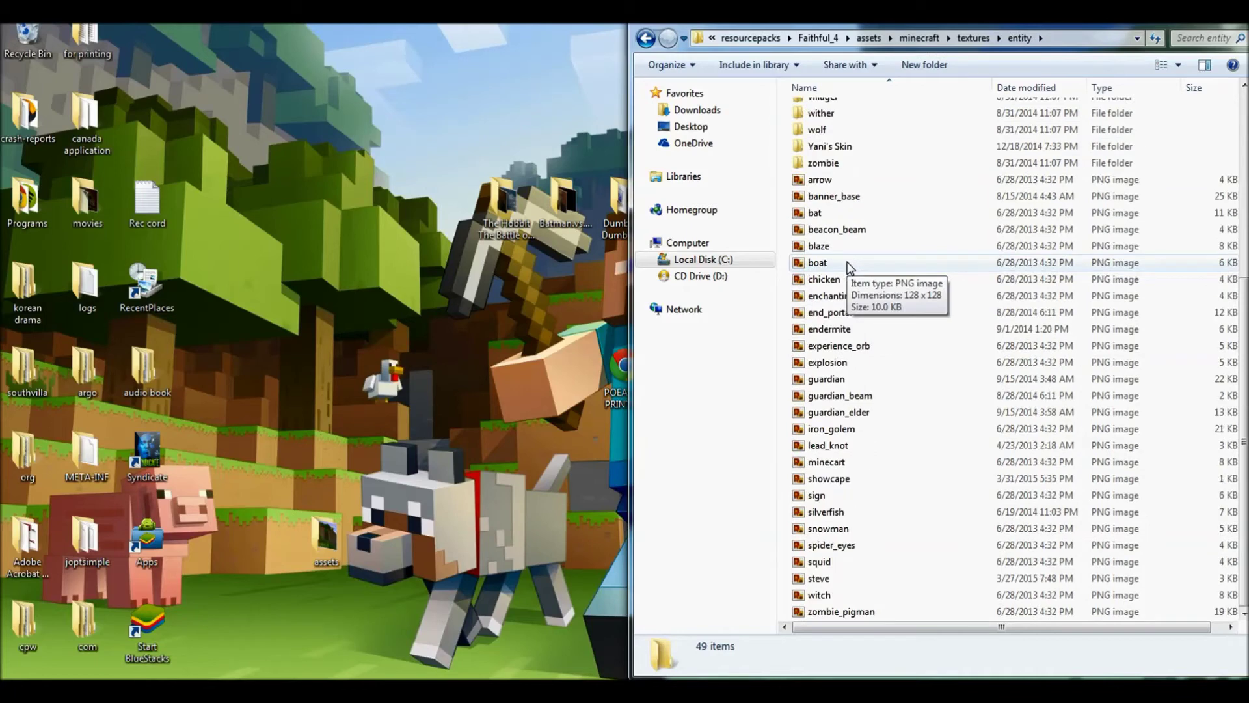
left_click(821, 577)
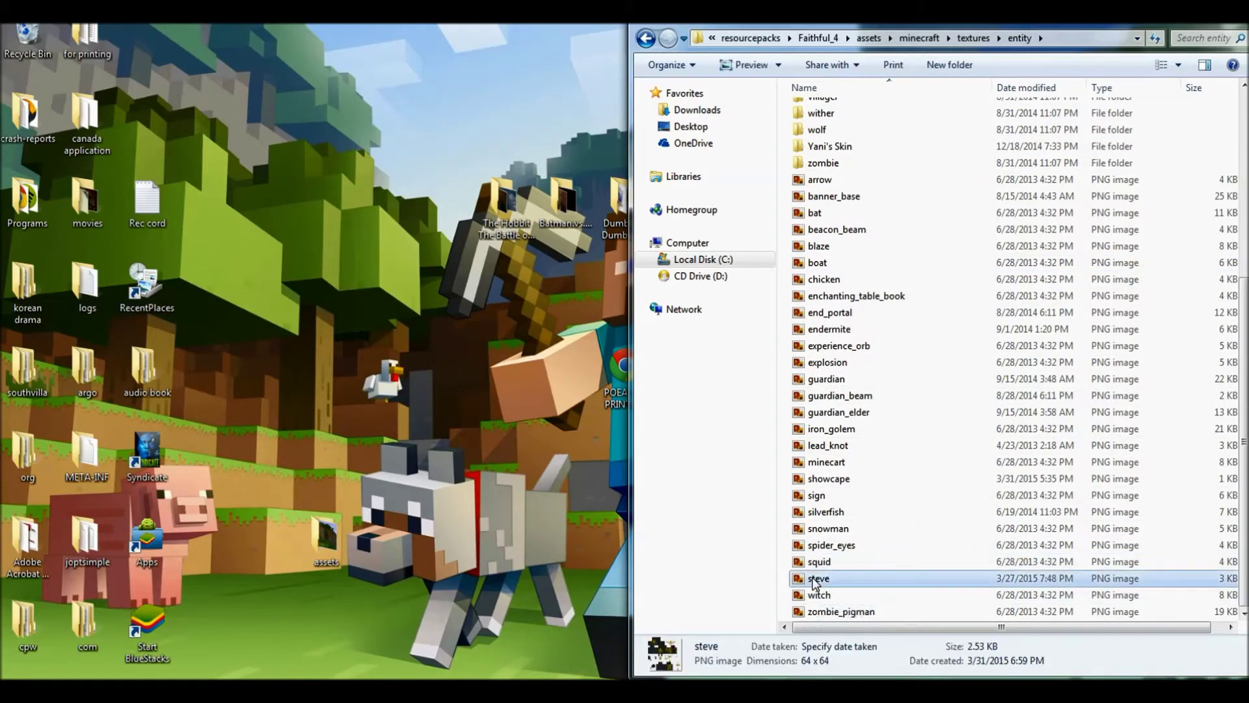
Step: Go back from the entity folder through the parent folders to resourcepacks
scroll(828, 569, "up", 7)
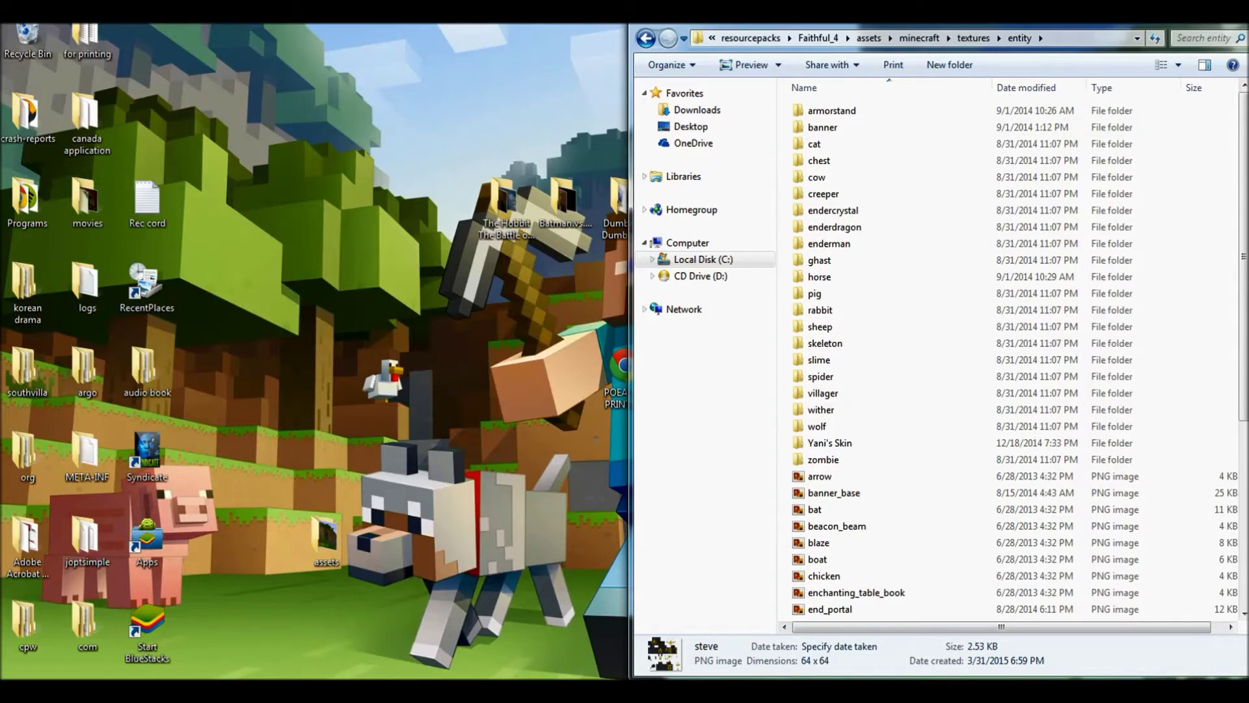
left_click(647, 41)
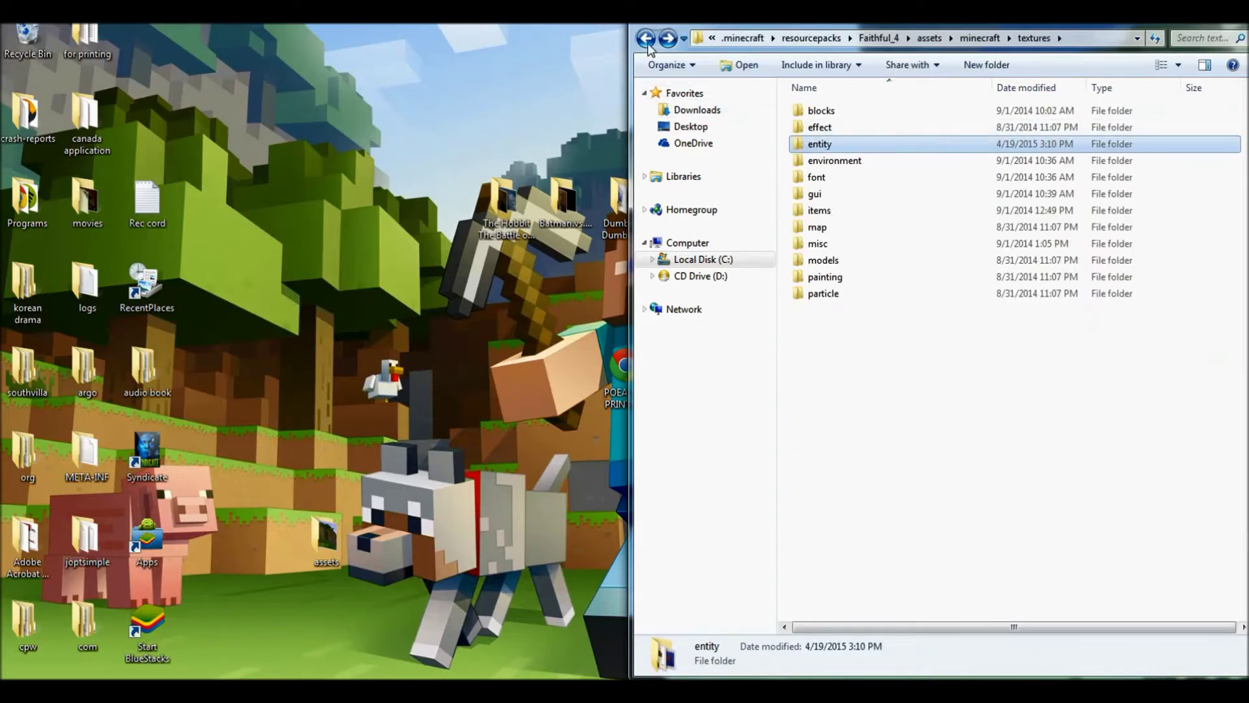
left_click(646, 39)
left_click(646, 38)
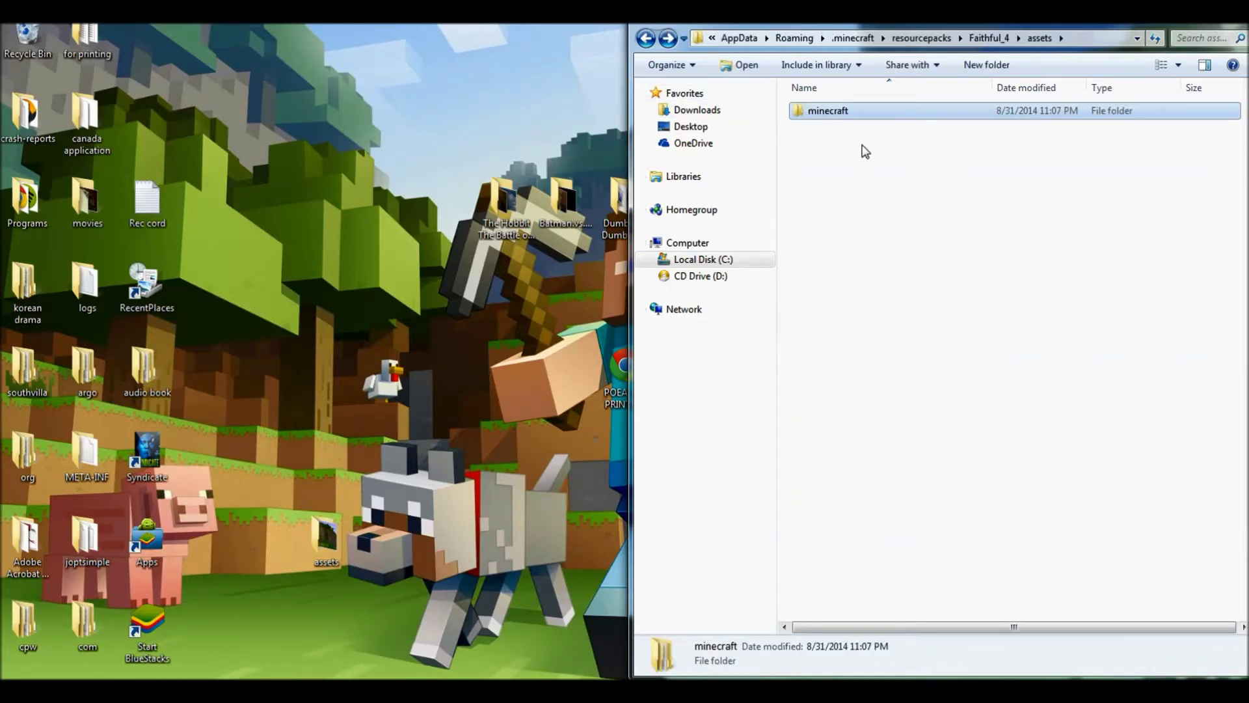
left_click(654, 39)
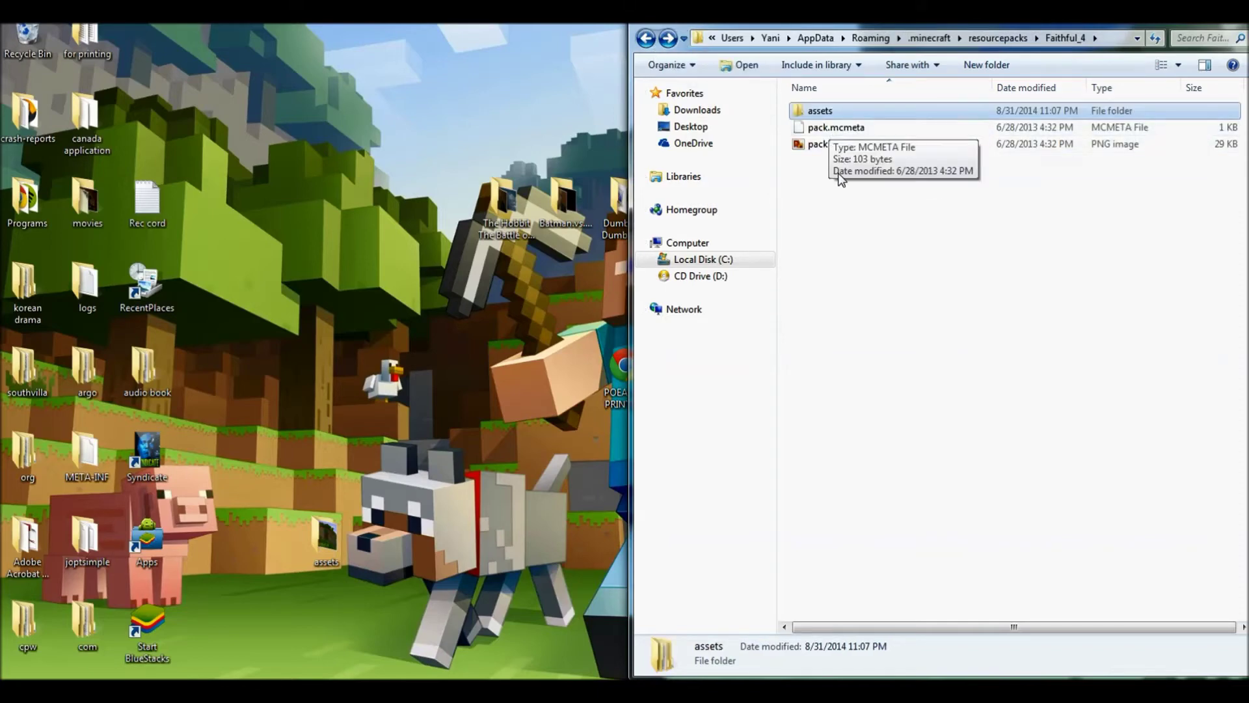
left_click(647, 41)
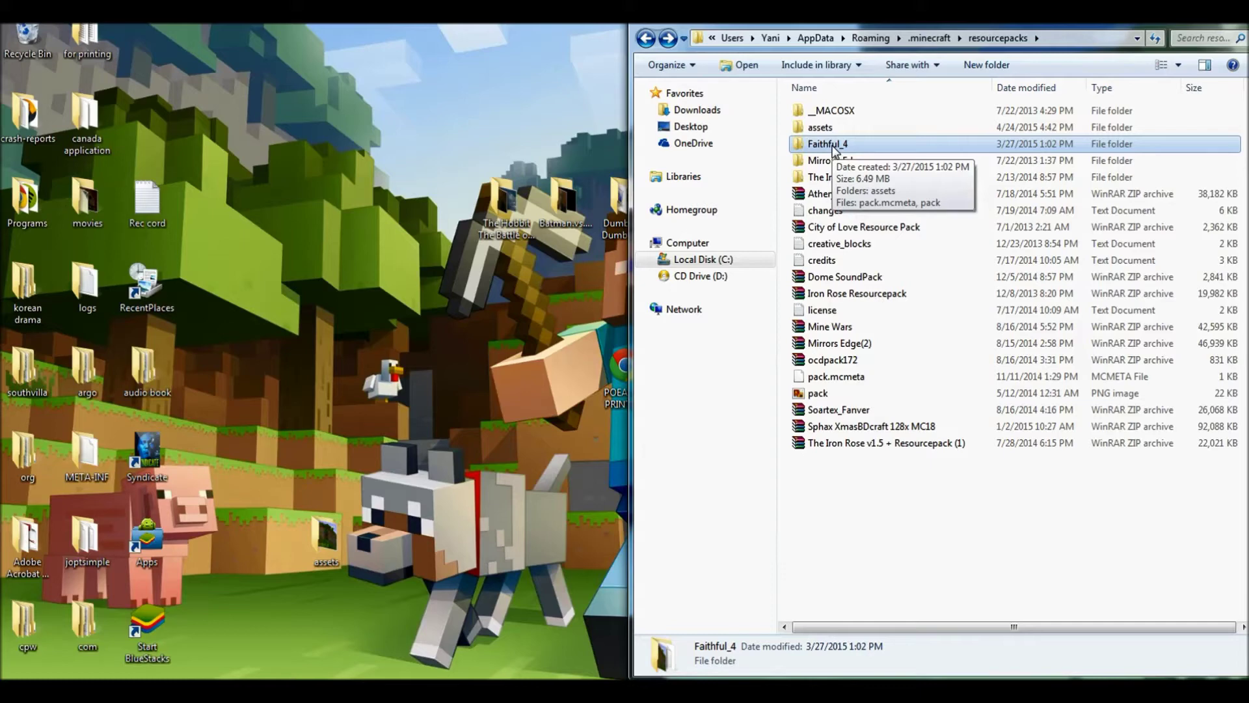
Step: Reopen the Faithful_4 entity folder inside assets, minecraft and textures, and select the steve image
double_click(835, 144)
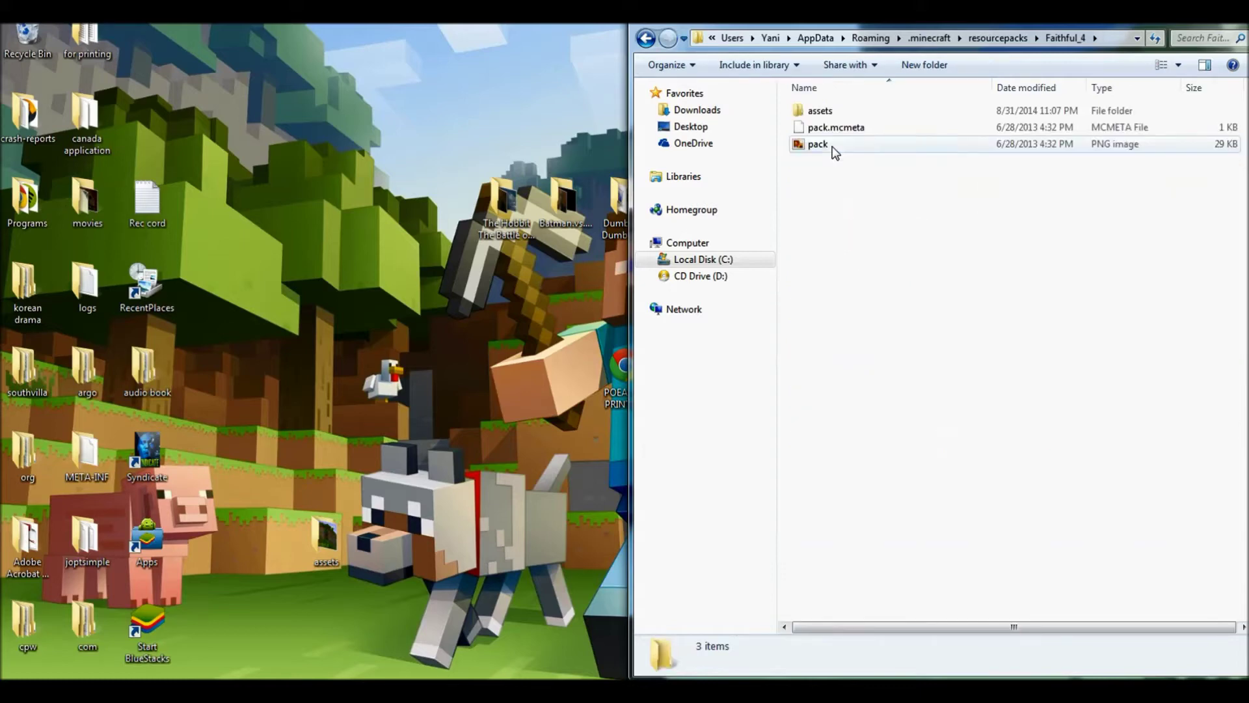
double_click(835, 110)
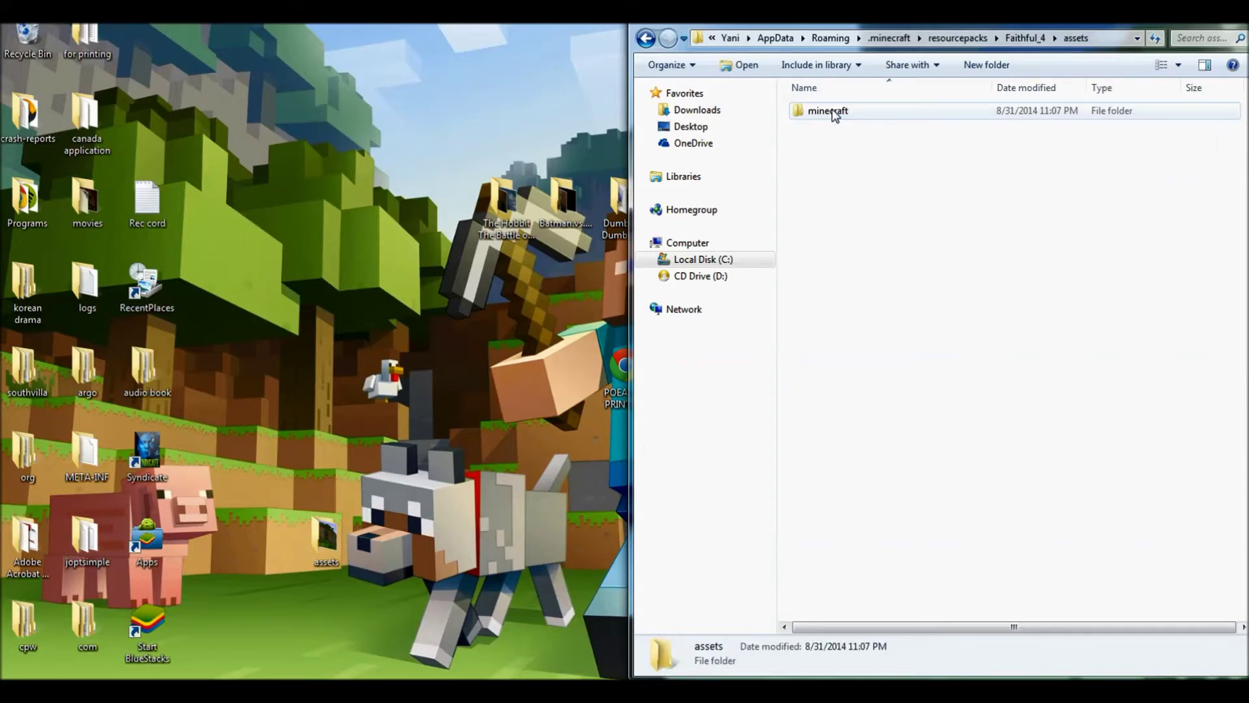
left_click(835, 112)
double_click(834, 112)
double_click(830, 113)
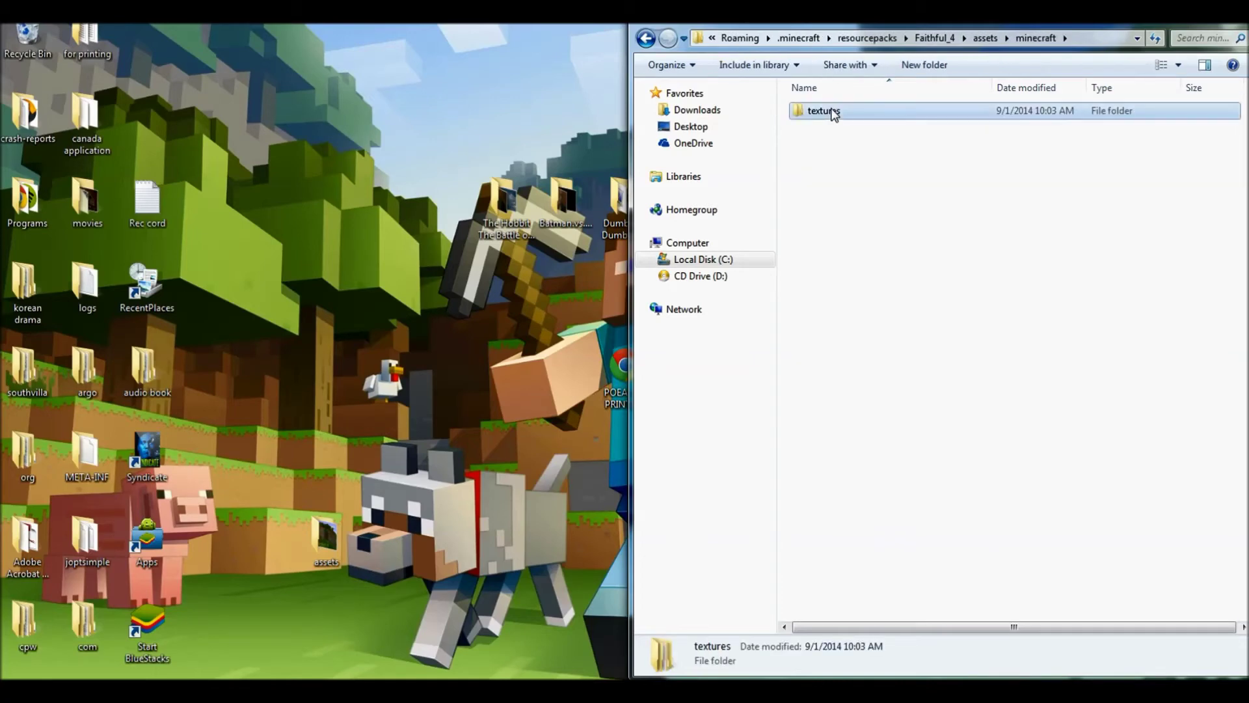
double_click(835, 144)
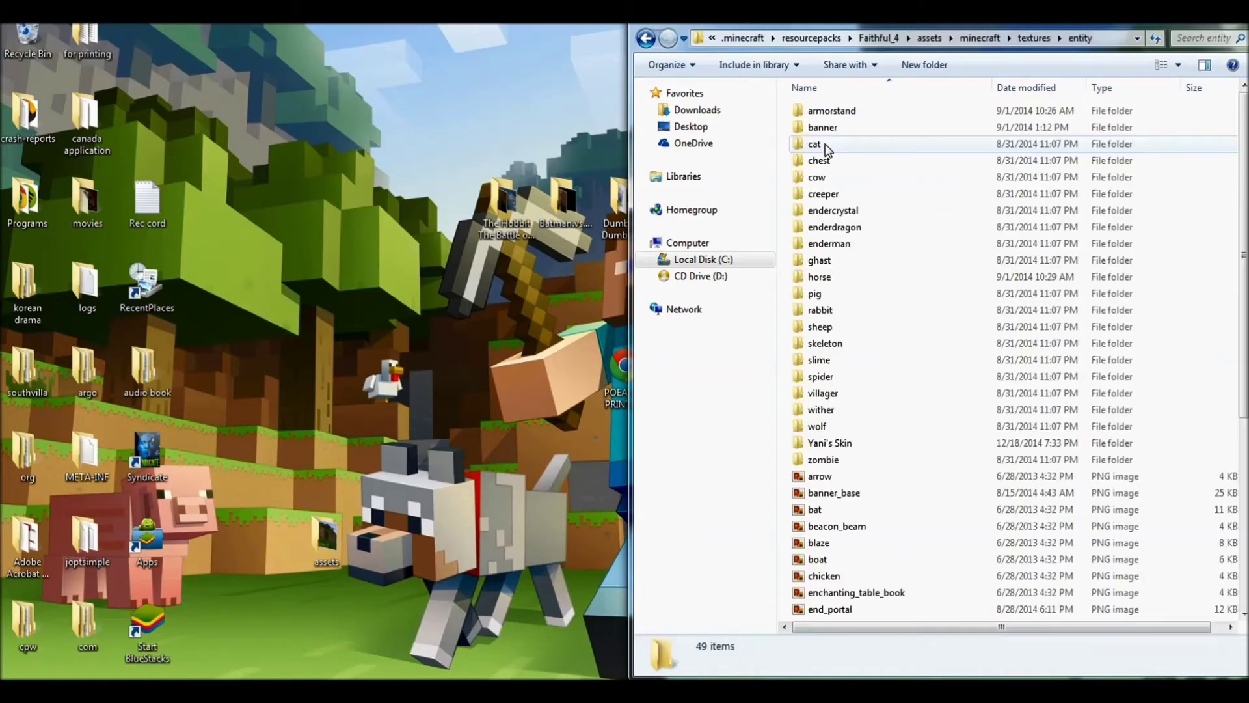
scroll(846, 298, "down", 3)
scroll(846, 298, "down", 2)
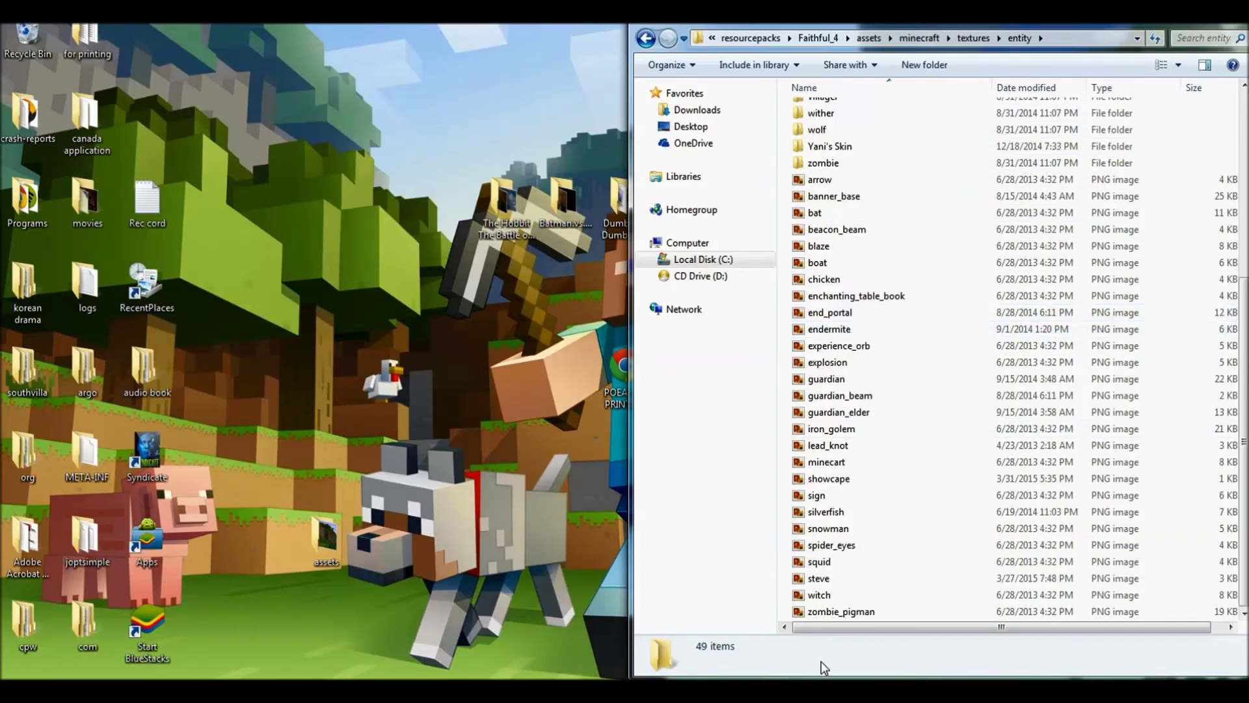
left_click(818, 579)
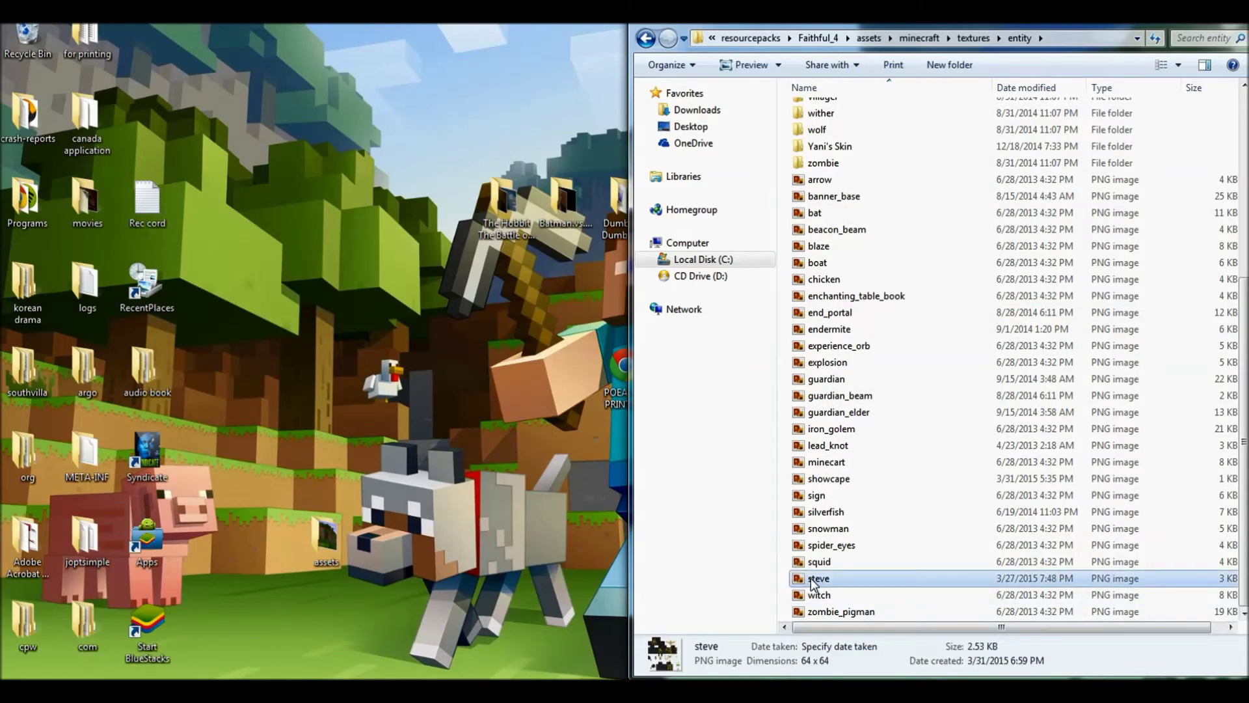
scroll(811, 578, "up", 2)
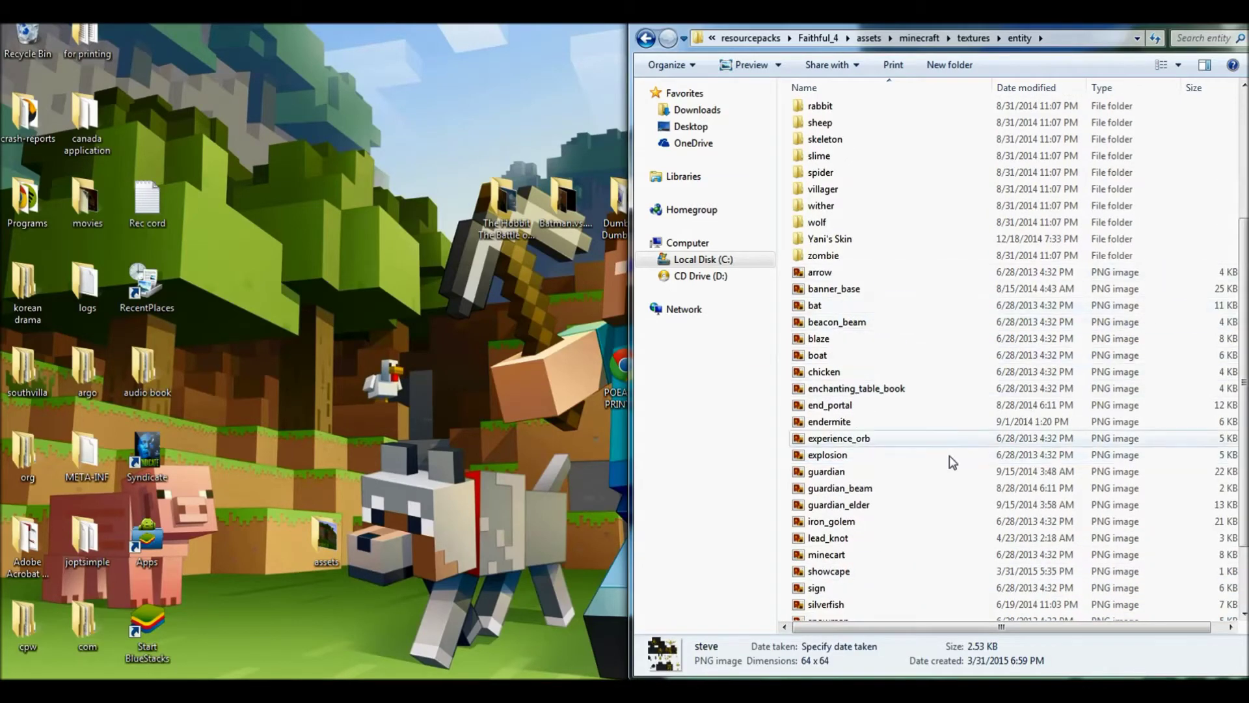
scroll(952, 462, "down", 2)
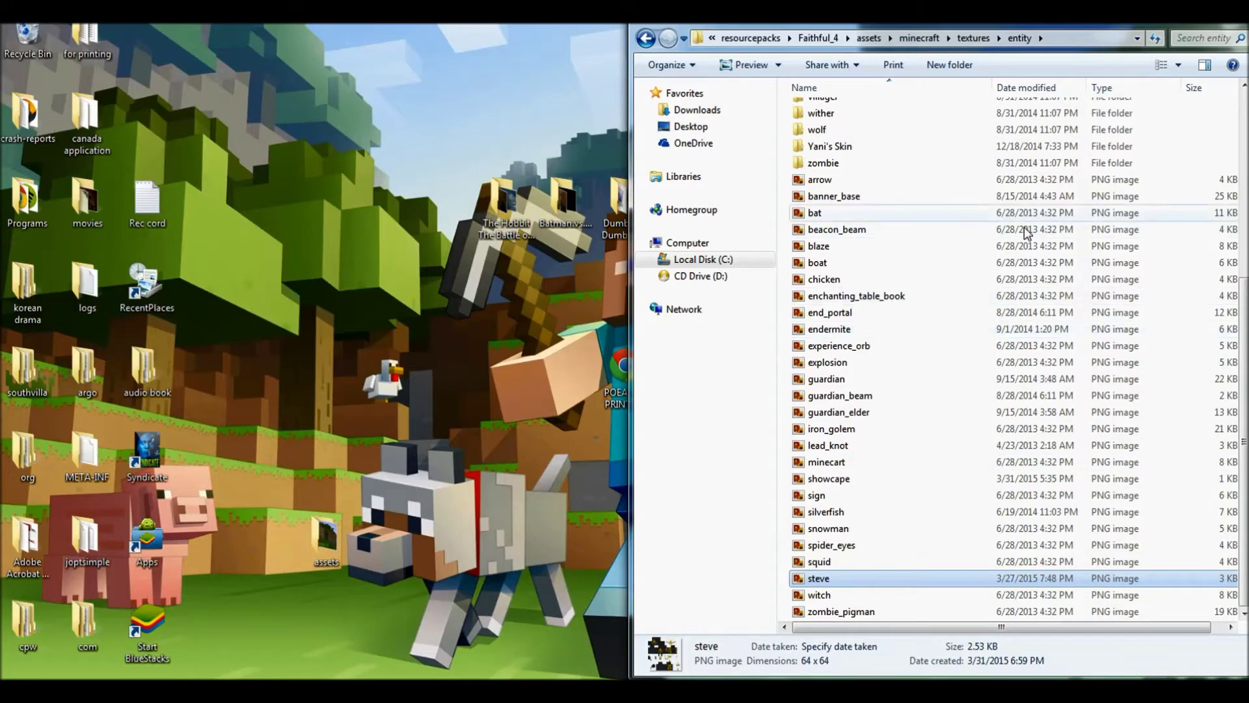
scroll(976, 215, "up", 2)
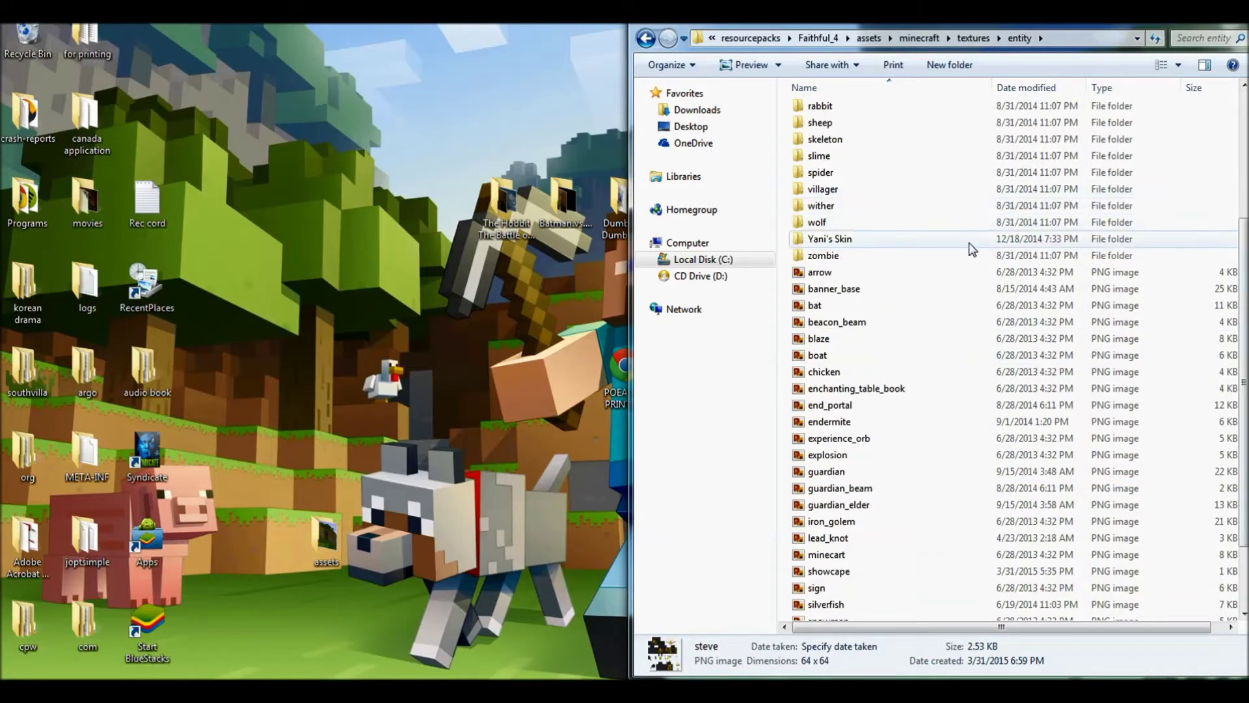
scroll(872, 279, "down", 2)
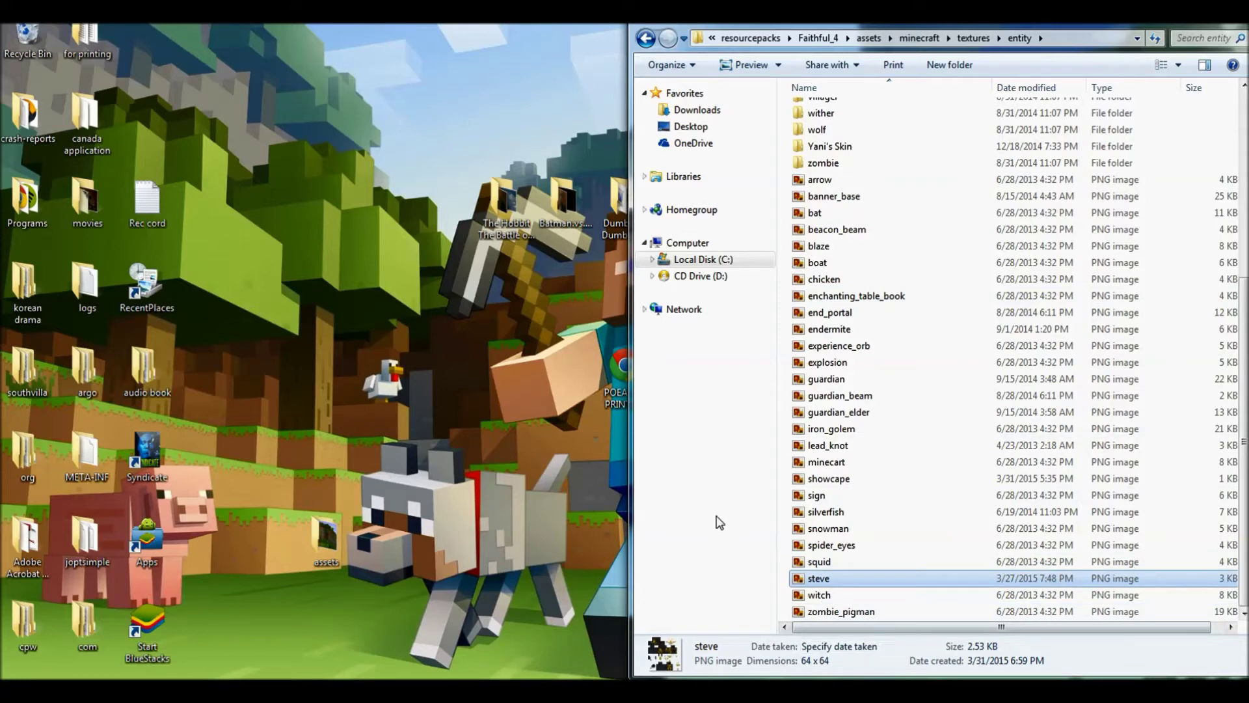
right_click(821, 579)
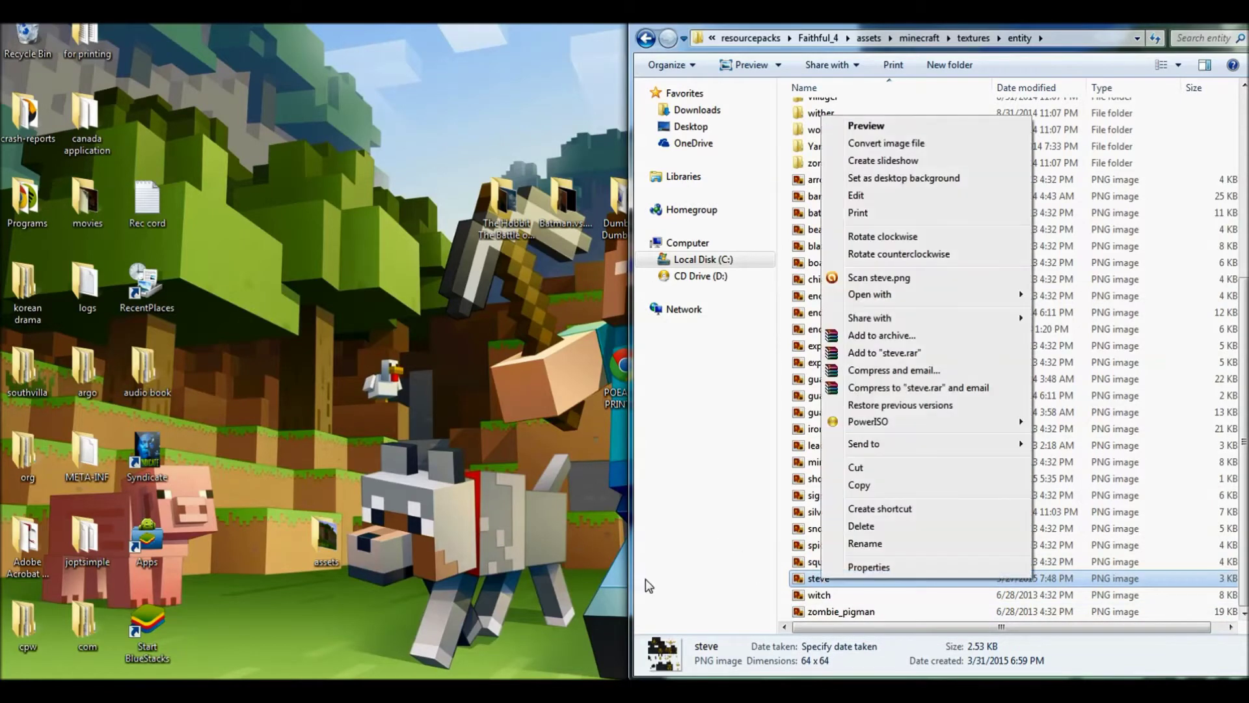
left_click(678, 563)
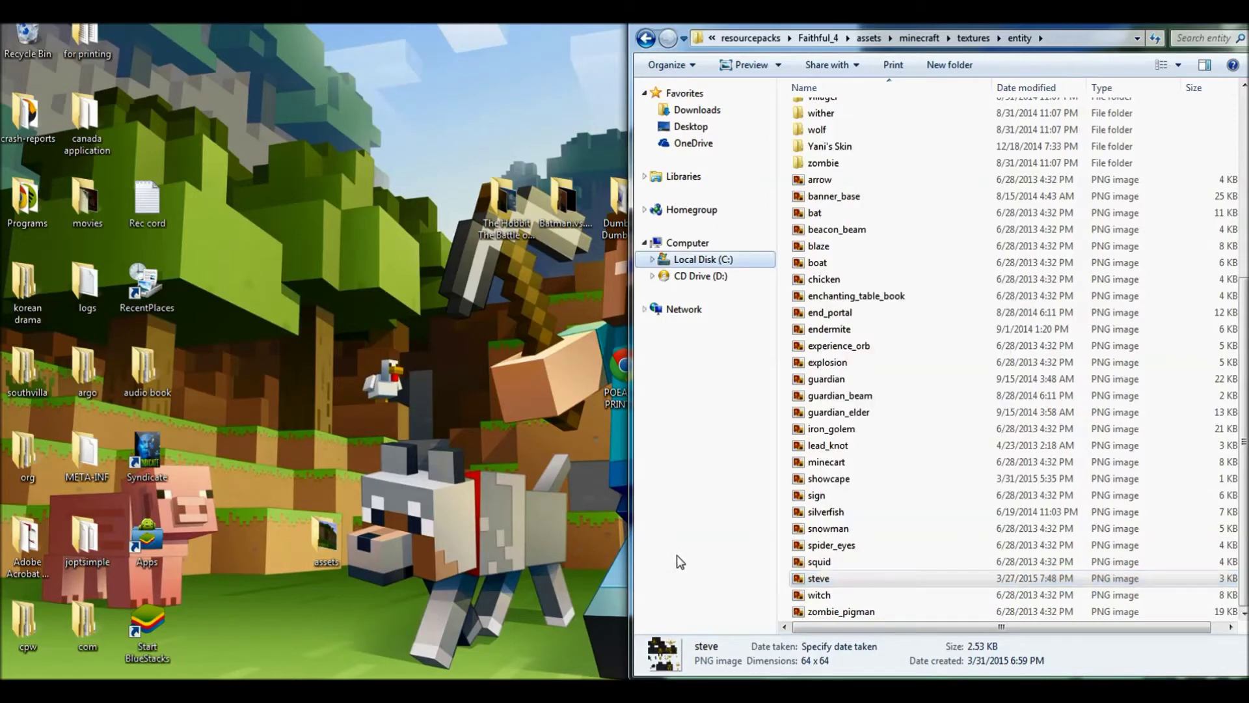
left_click(829, 594)
key("Up")
key("Up")
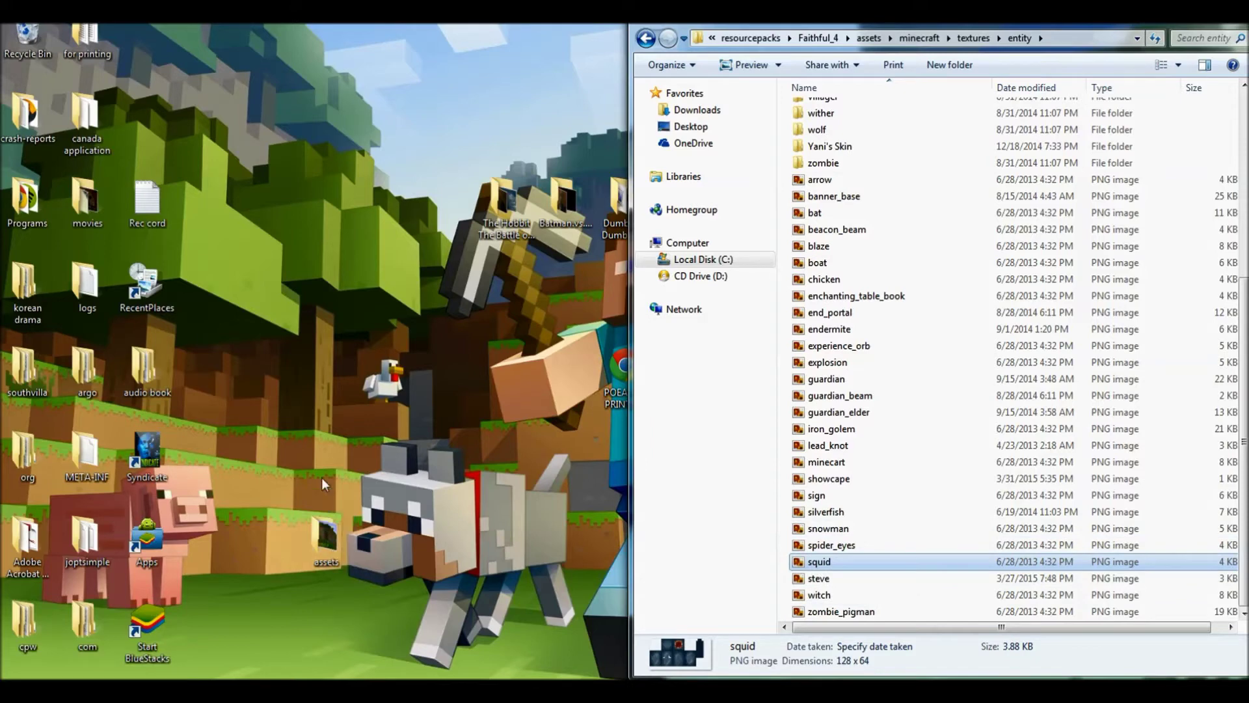
left_click(365, 429)
right_click(390, 383)
Step: Shift the entity window further over the desktop and send its steve image to the Recycle Bin
left_click(840, 580)
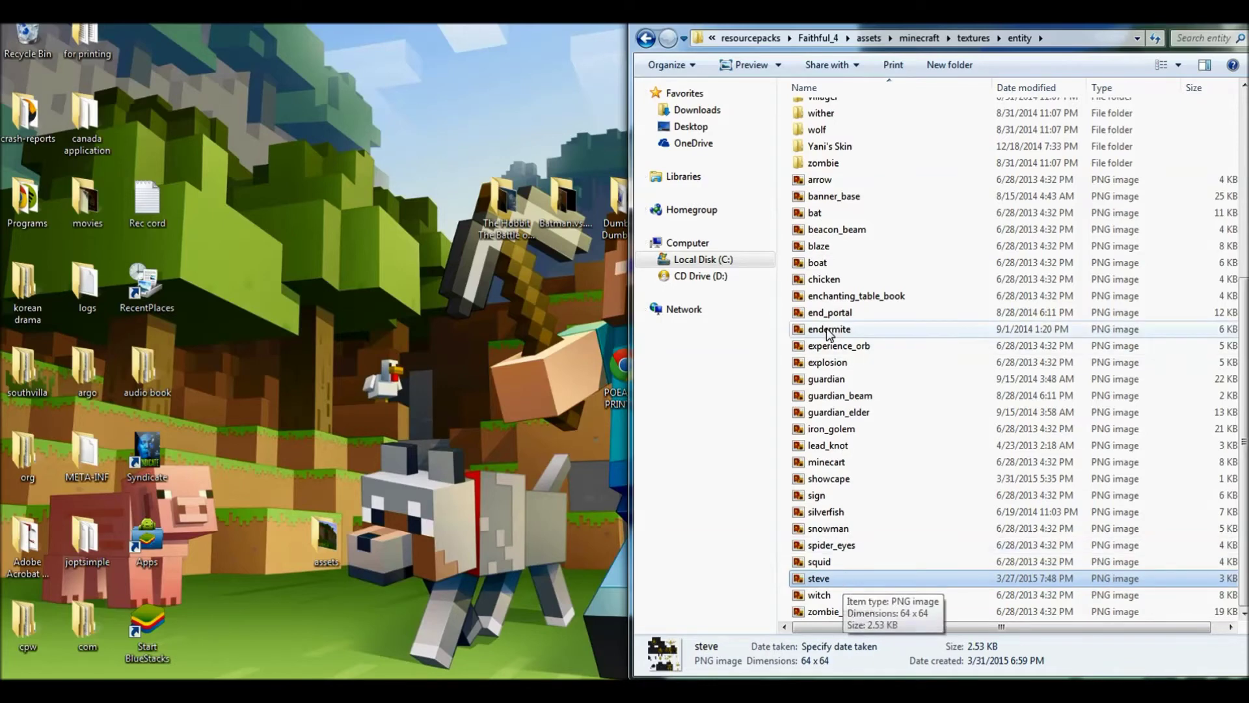
left_click_drag(805, 26, 692, 26)
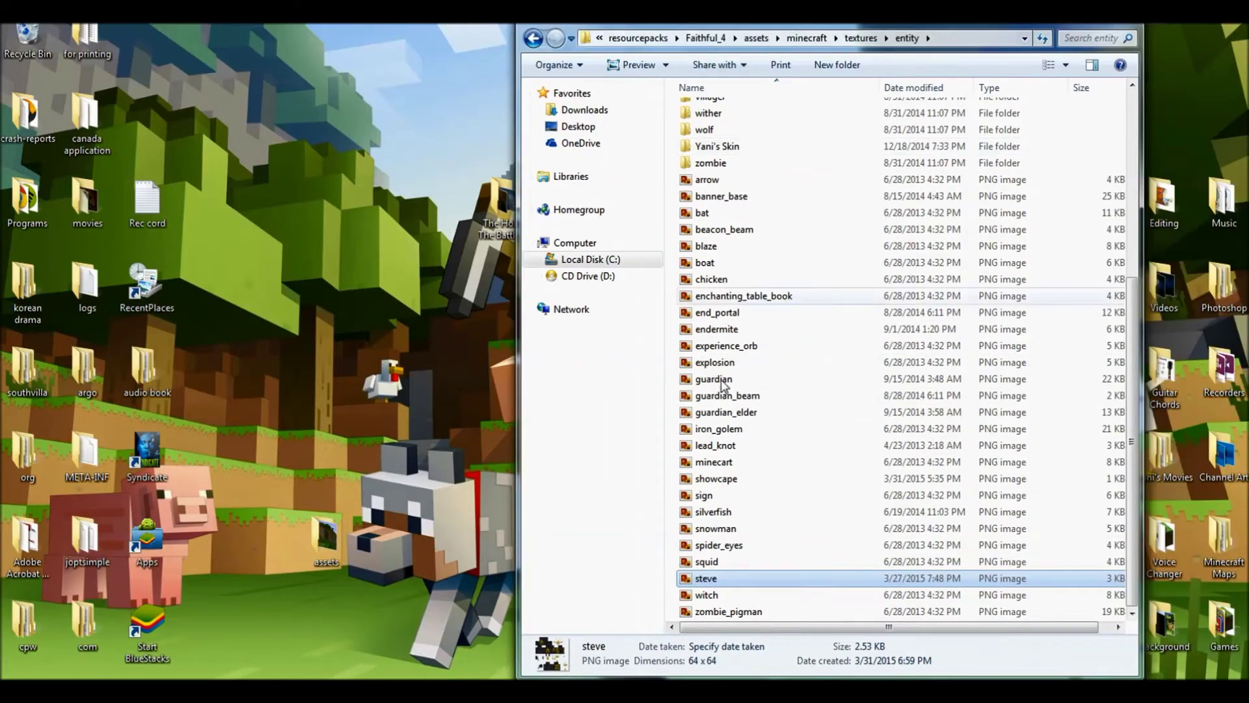
right_click(707, 581)
left_click(741, 525)
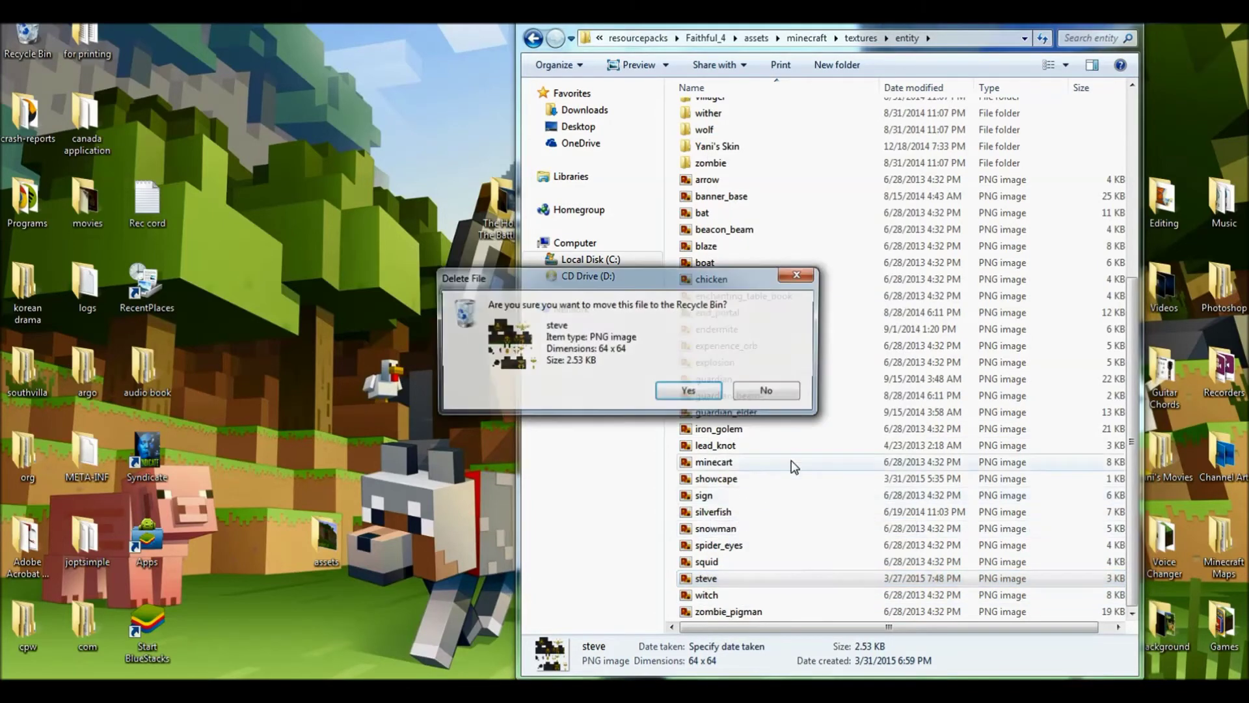
left_click(689, 393)
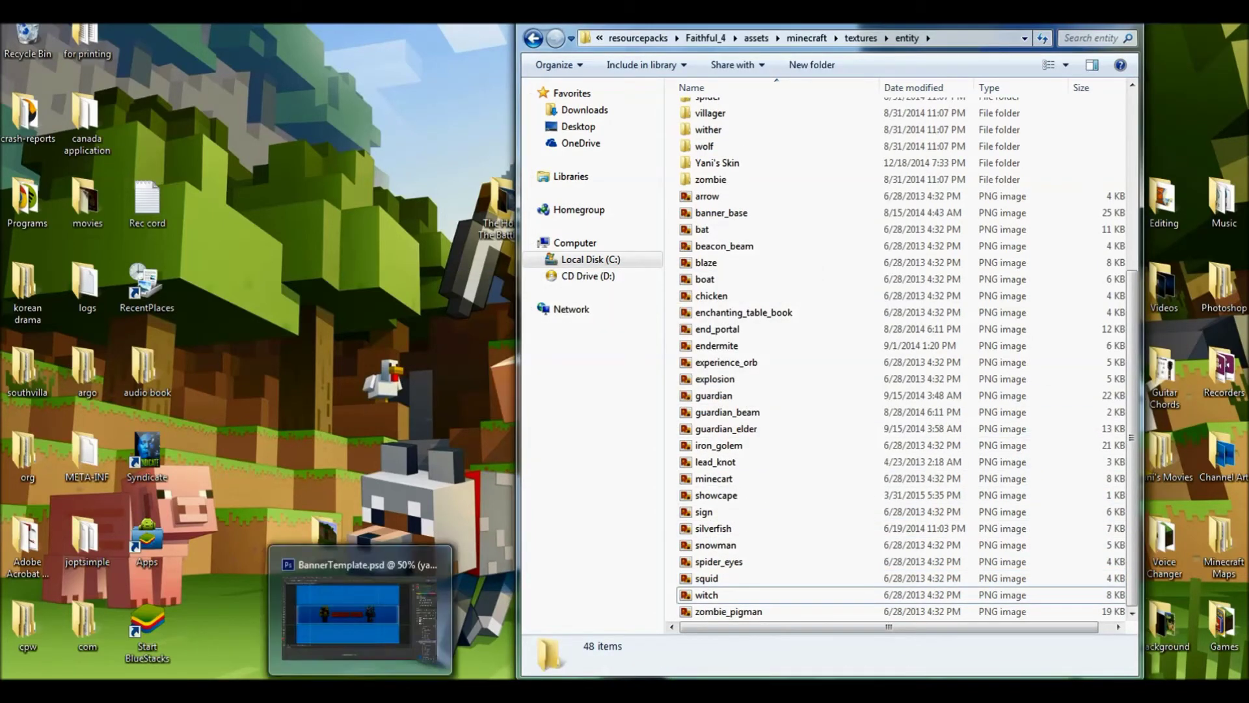
Step: Bring up the .minecraft skins folder window and reposition it so its three skin images are fully visible
mouse_move(263, 691)
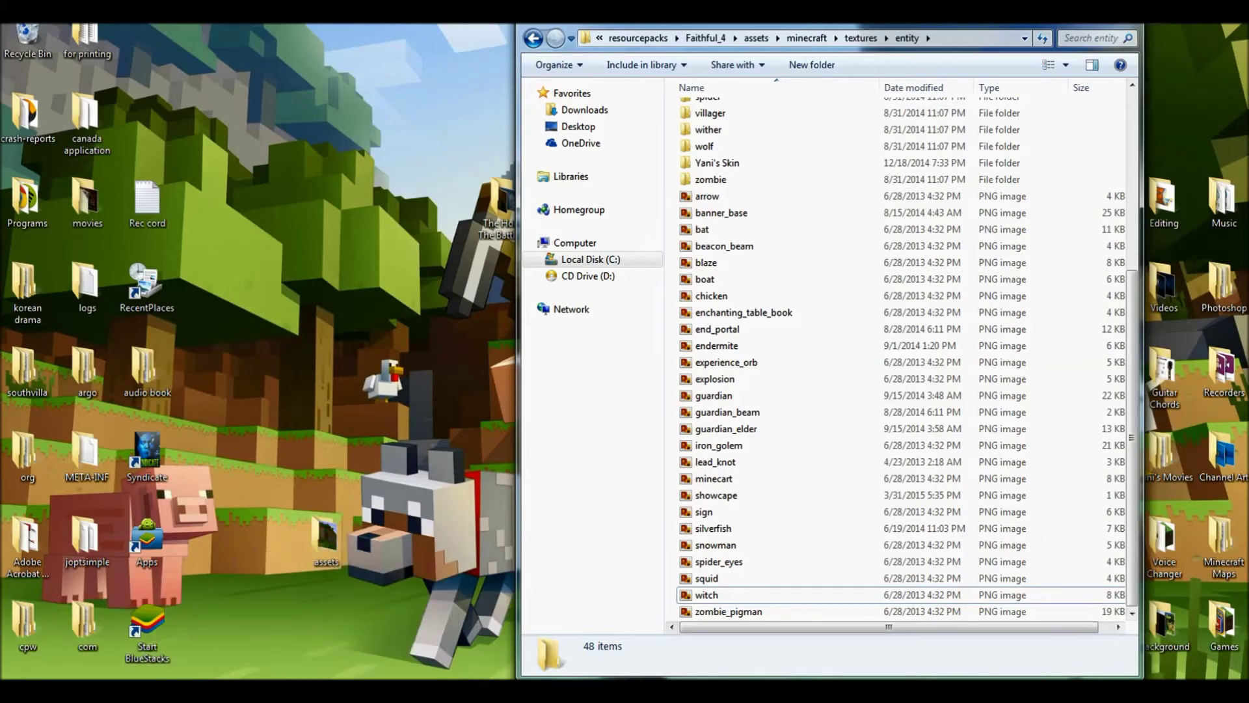
mouse_move(397, 691)
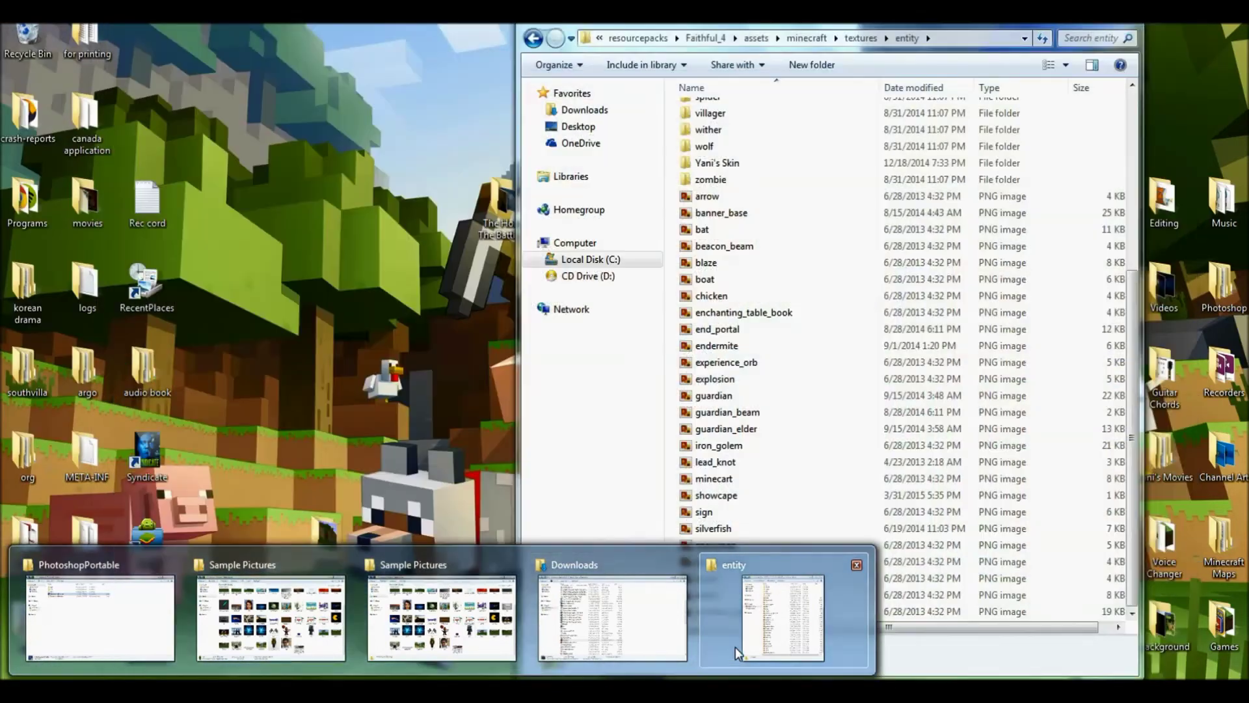
left_click(736, 647)
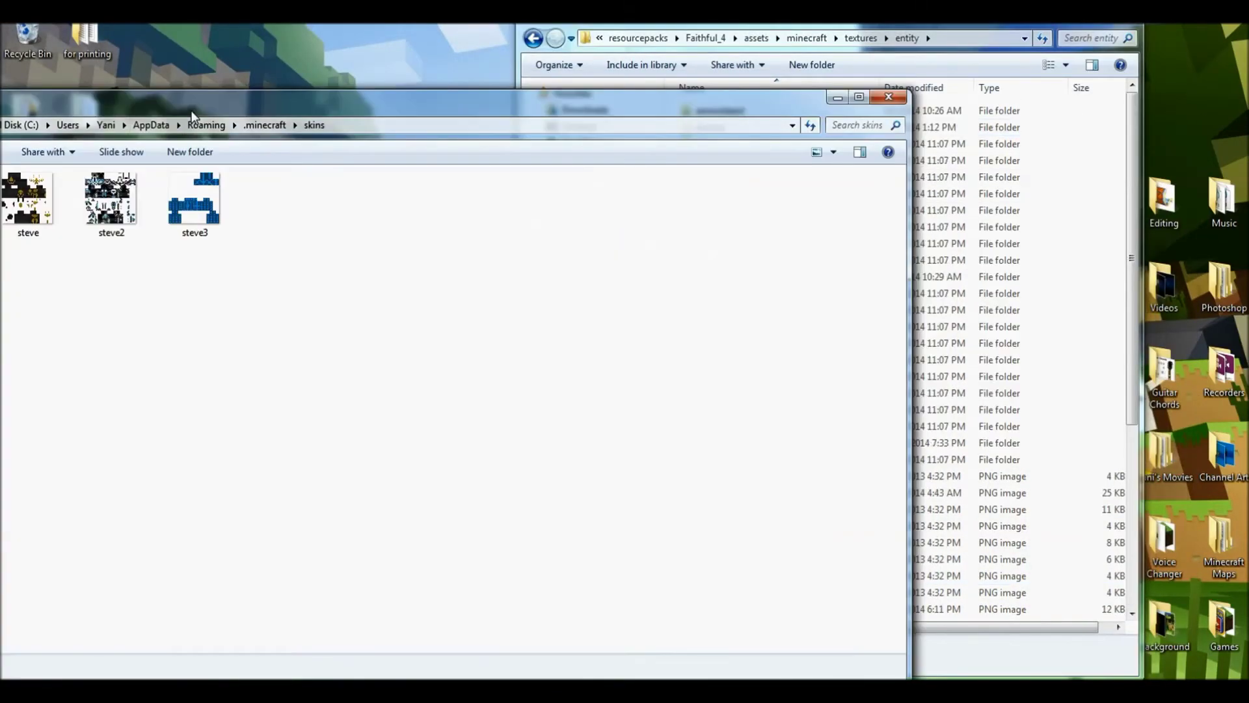
left_click_drag(188, 104, 1242, 372)
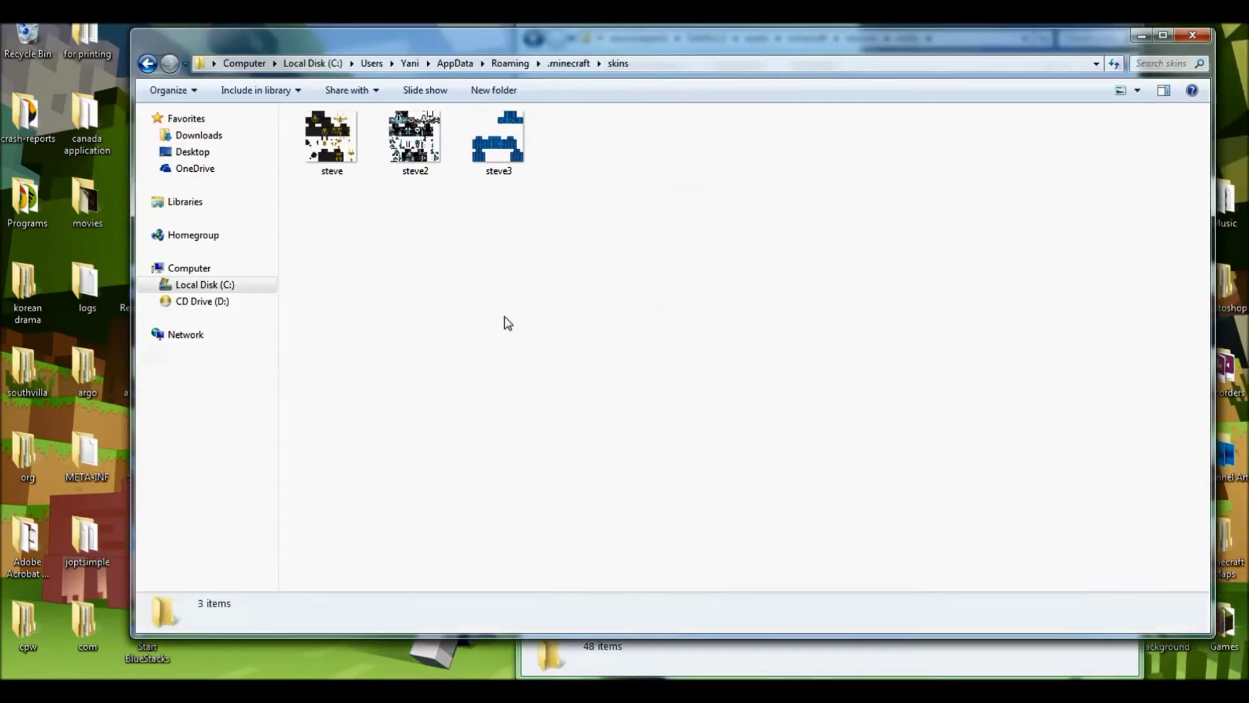
left_click_drag(1087, 28, 963, 154)
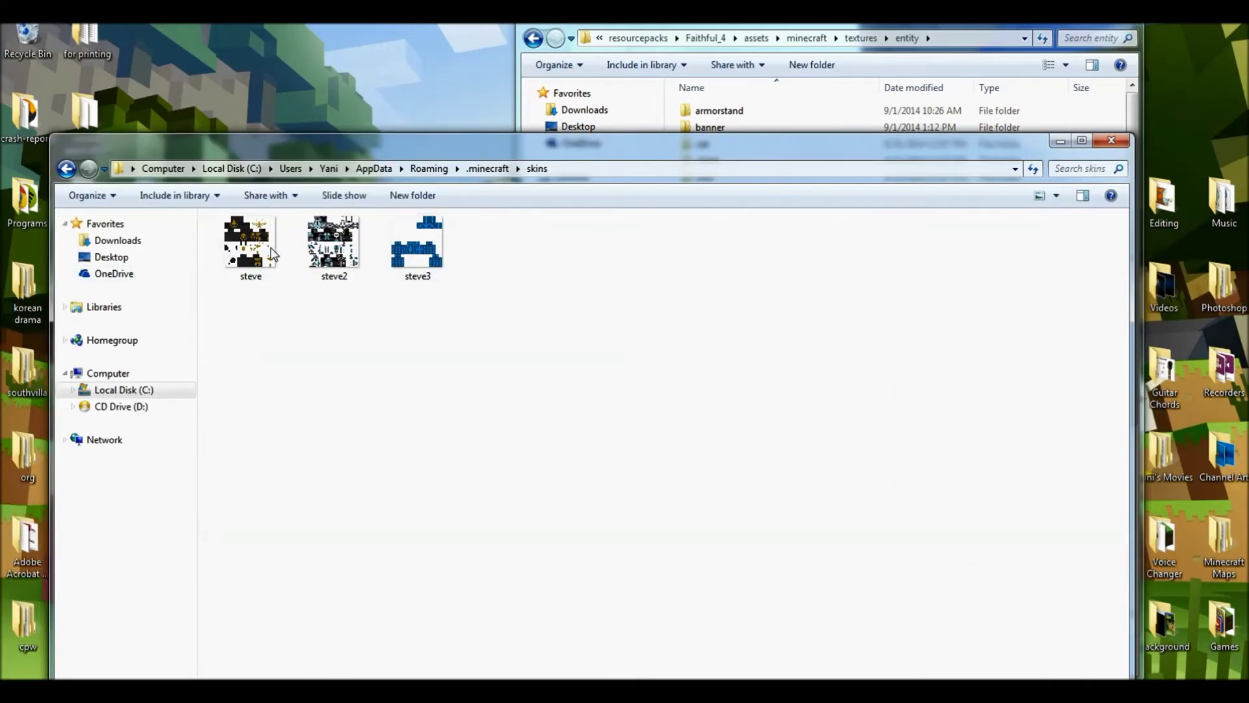
Step: Copy the steve2 image from the skins folder and minimize that window
right_click(352, 219)
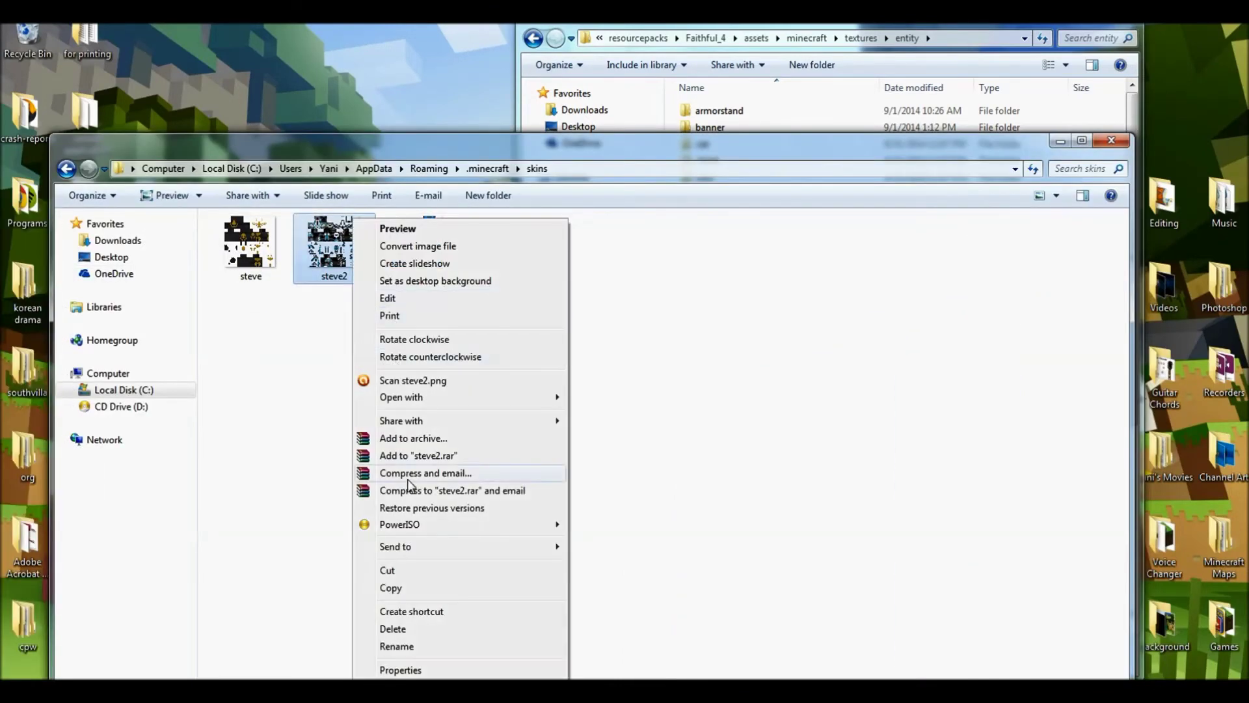
left_click(390, 587)
left_click(1060, 141)
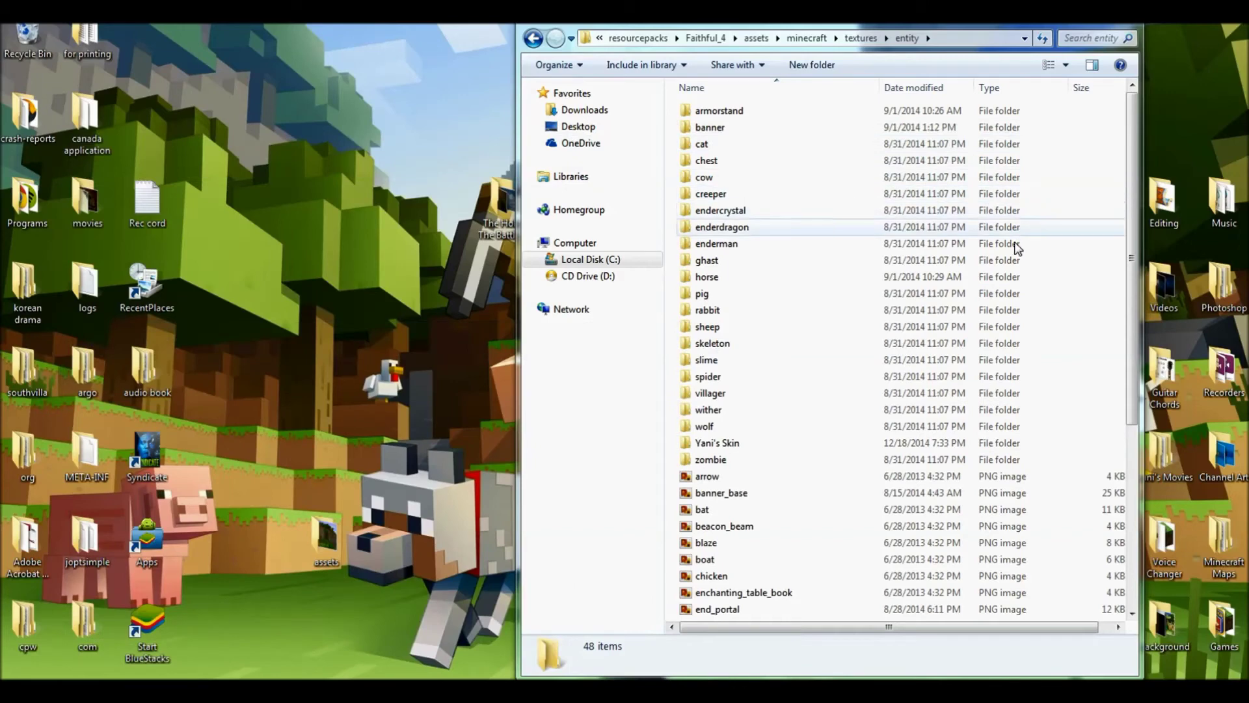
Step: Maximize the Faithful_4 entity folder window and paste the copied steve2 image into it
left_click_drag(1133, 325, 1132, 514)
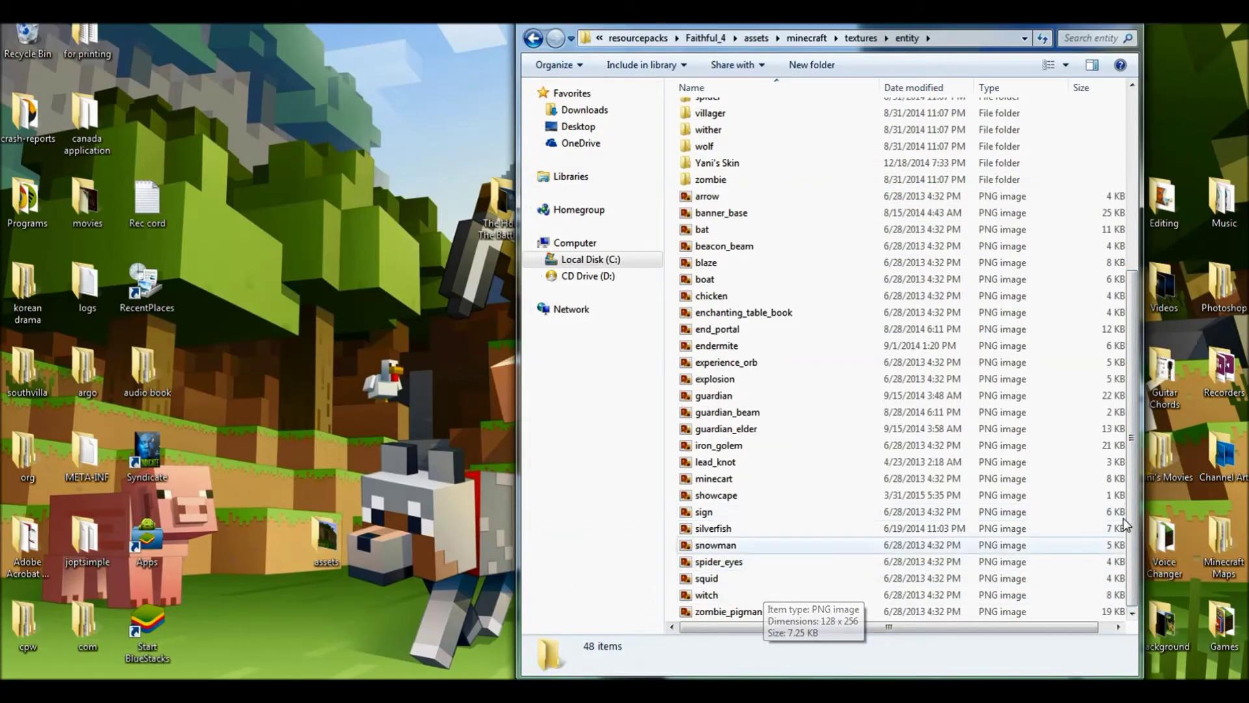
key("super+Up")
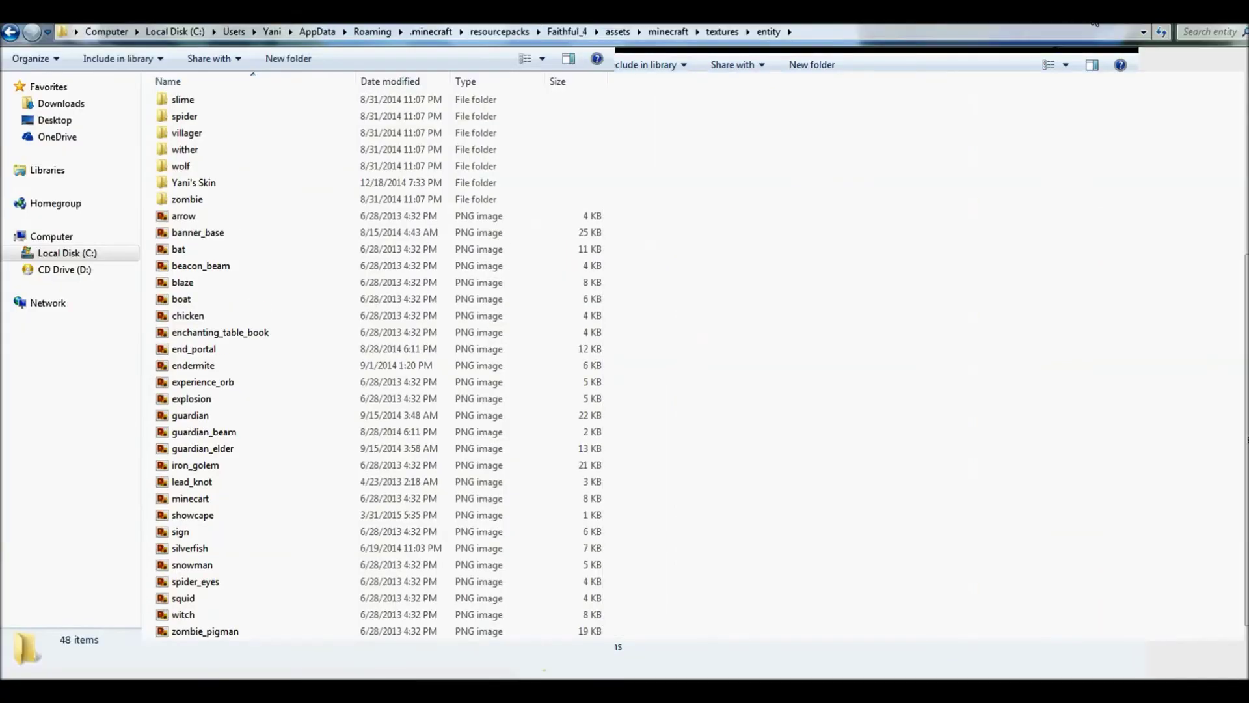
right_click(861, 368)
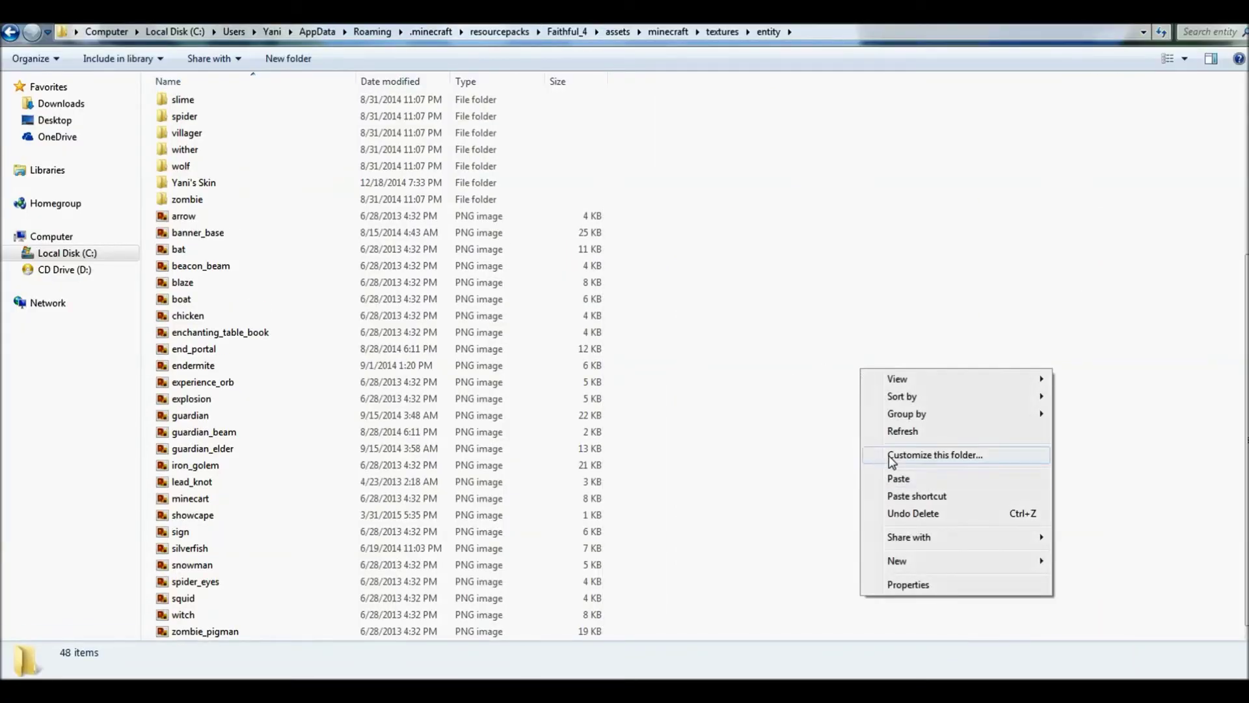
left_click(884, 480)
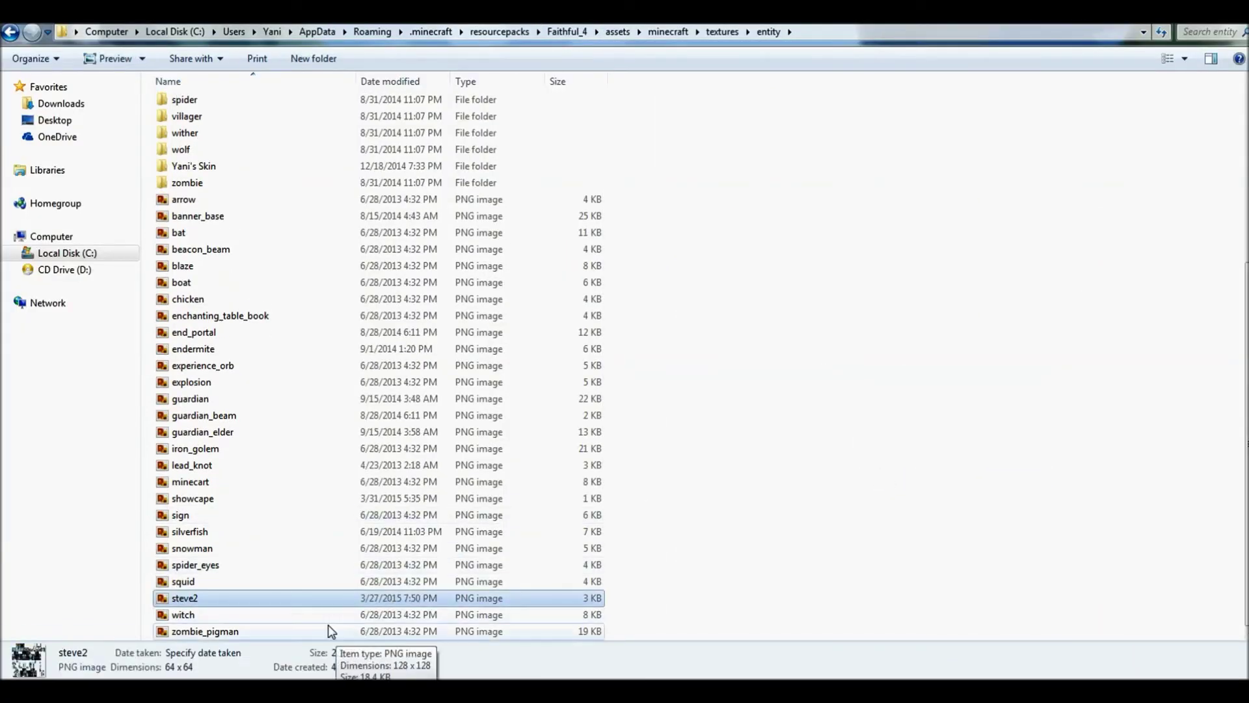
Step: Rename the pasted steve2 image in the entity folder as steve
right_click(239, 602)
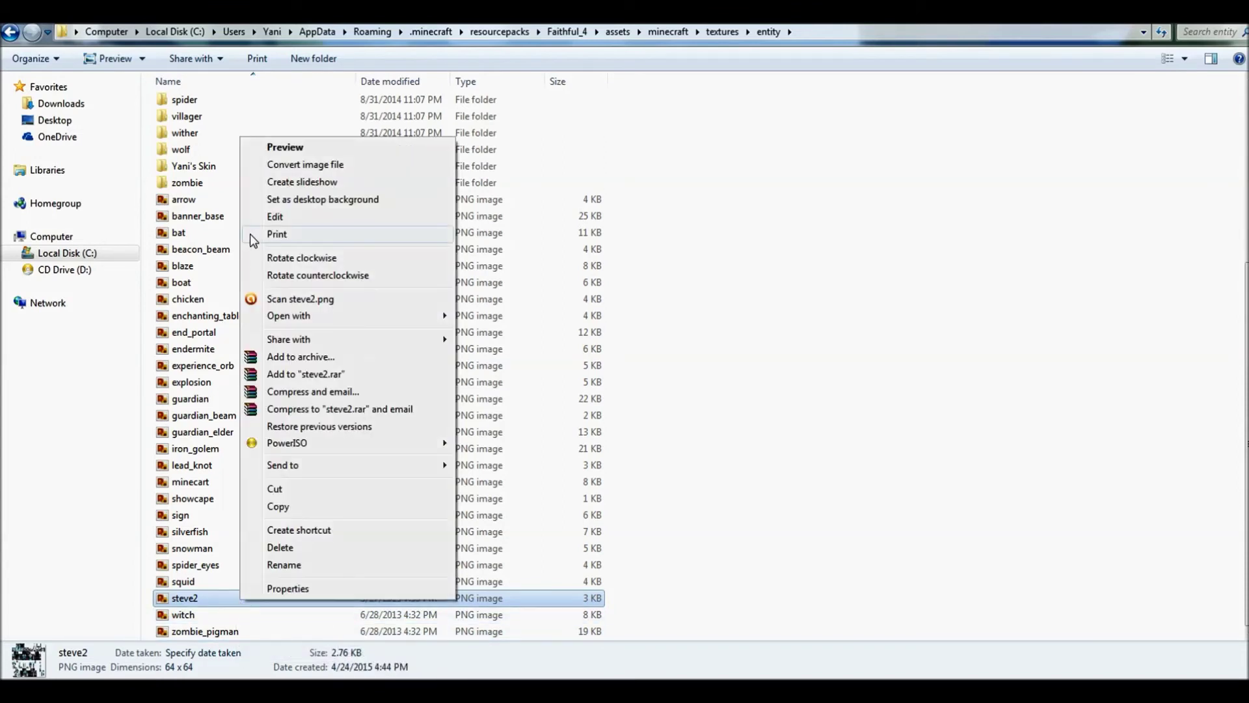
left_click(288, 564)
type("steve")
key("Return")
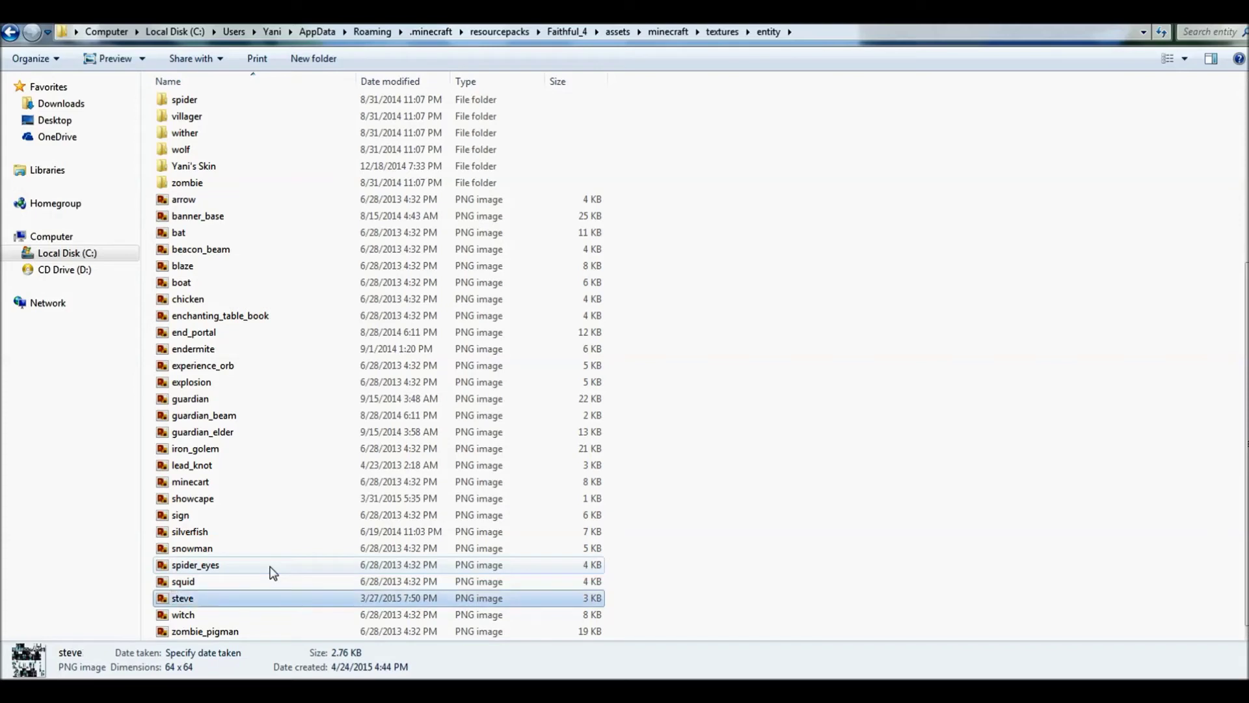
Step: Bring up the Minecraft window and disconnect the computer from the NetworkProfile~ wireless network
key("alt+Tab")
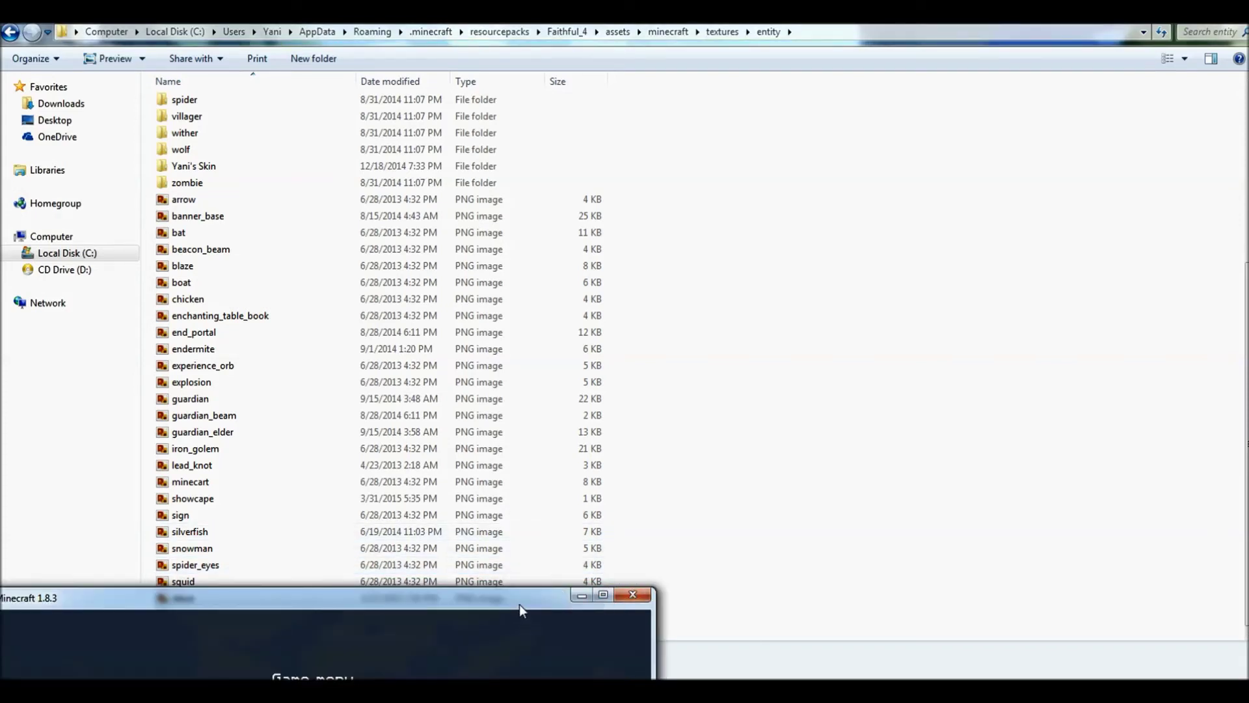
left_click(1158, 690)
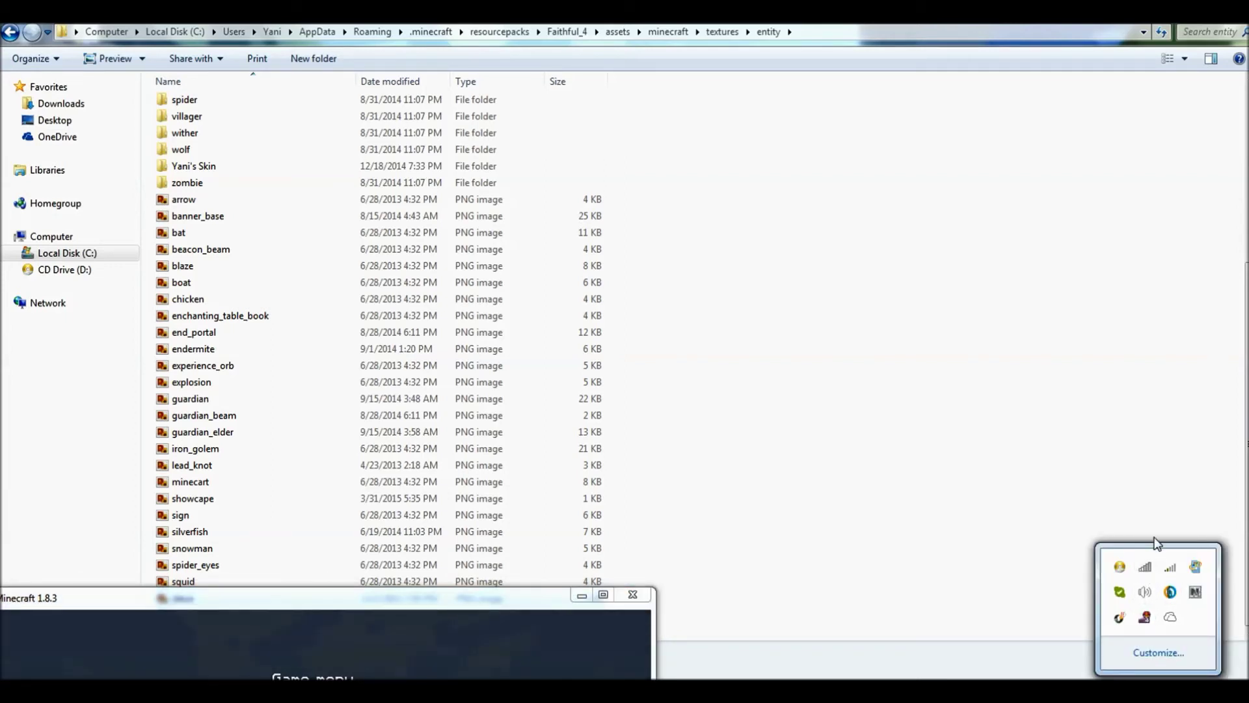
left_click(1144, 575)
left_click(1200, 389)
left_click(1191, 414)
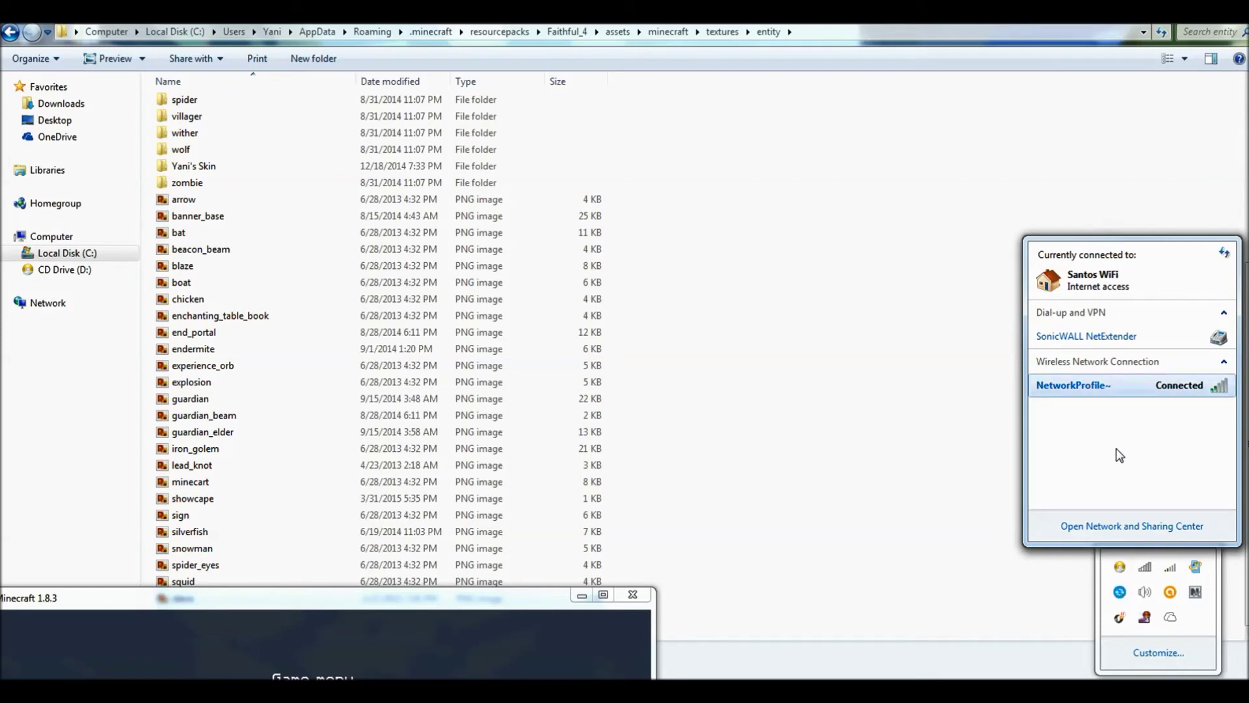
left_click(975, 476)
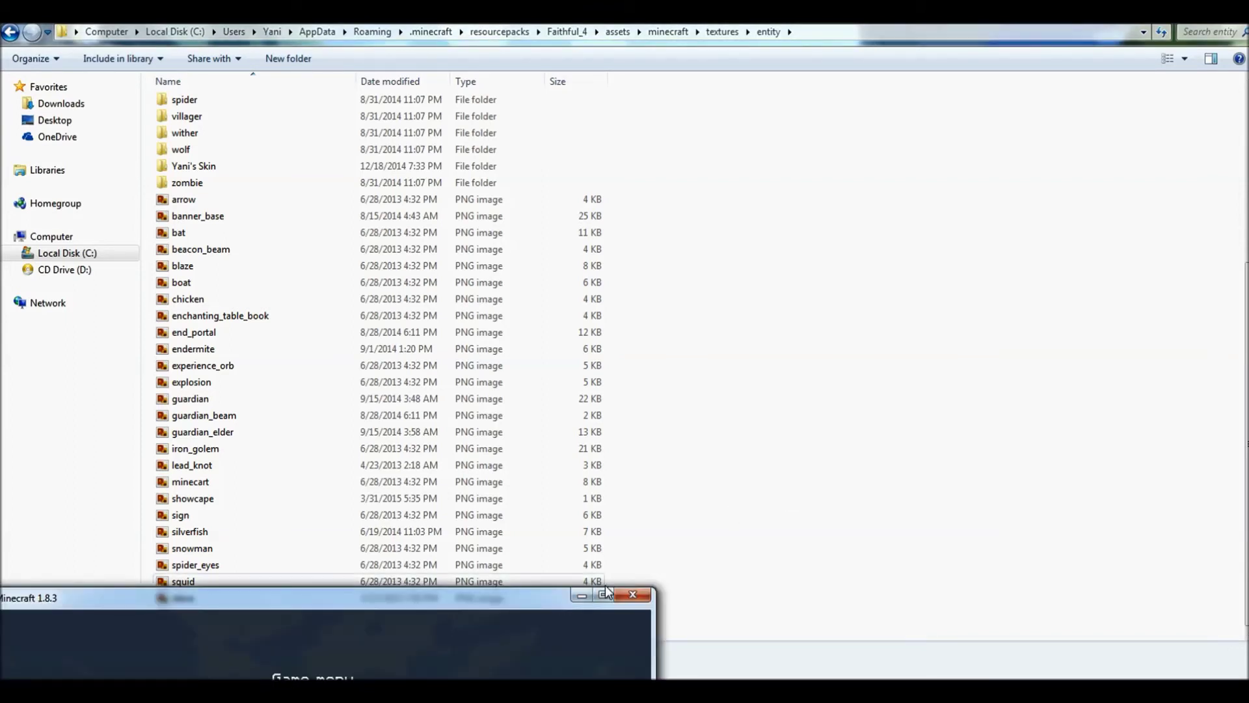
Step: Close the running Minecraft 1.8.3 window and start the game again
left_click(633, 598)
key("super")
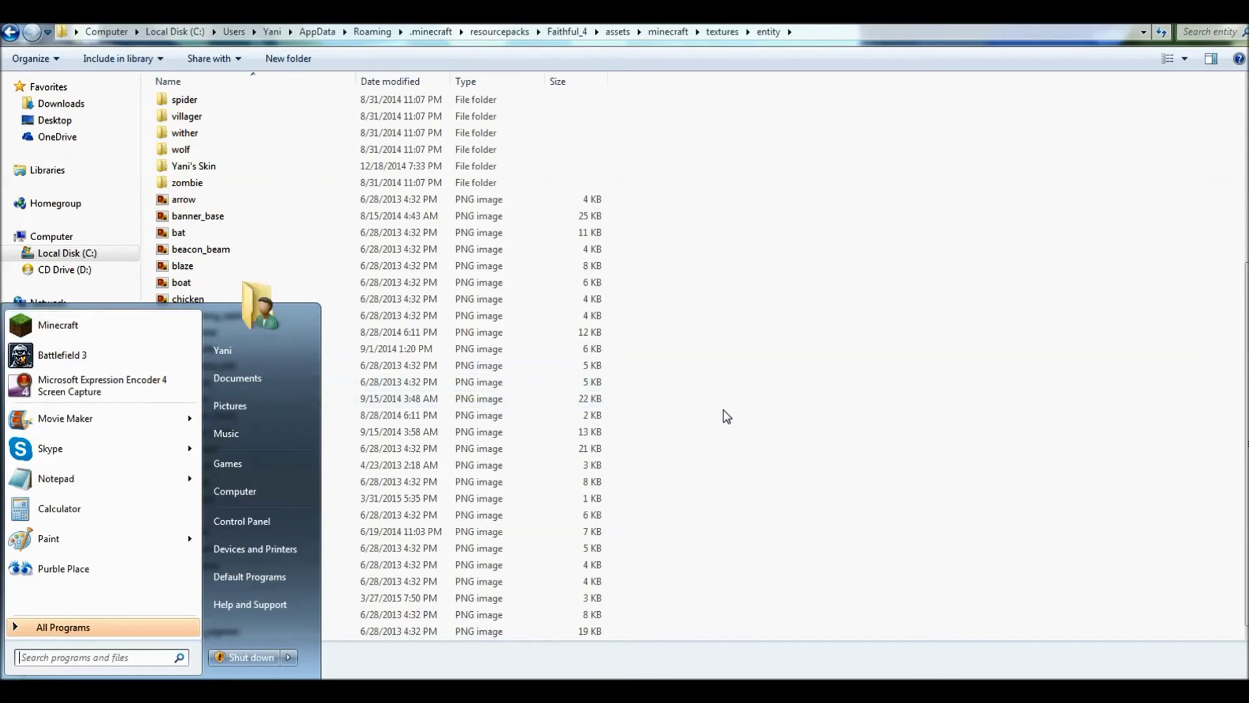
left_click(727, 415)
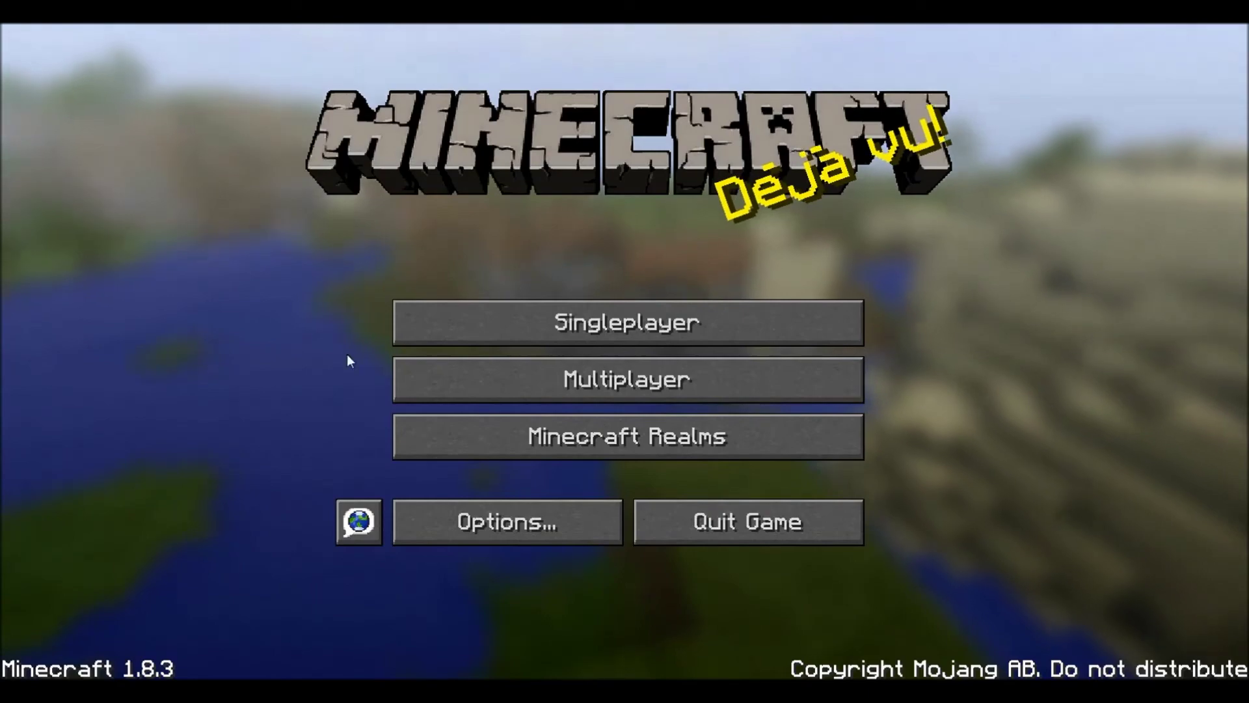
Step: Open the singleplayer world Test and switch to the front-facing third-person view of the character
left_click(564, 340)
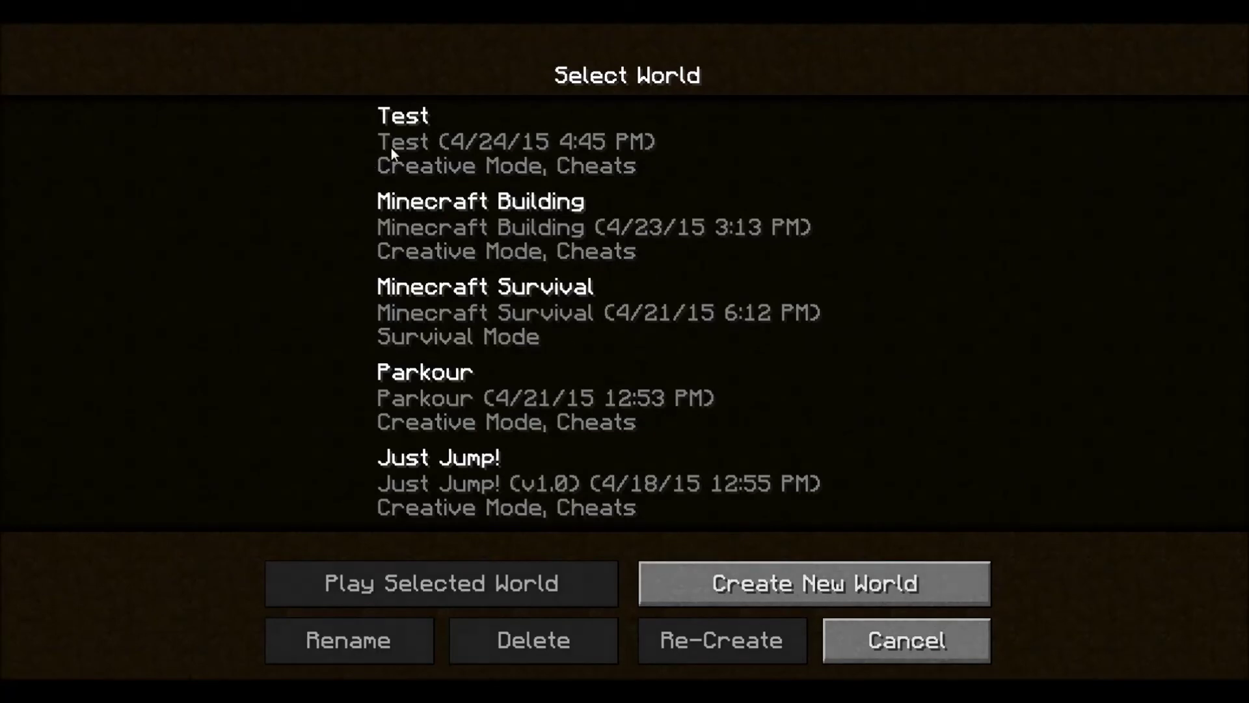
double_click(483, 137)
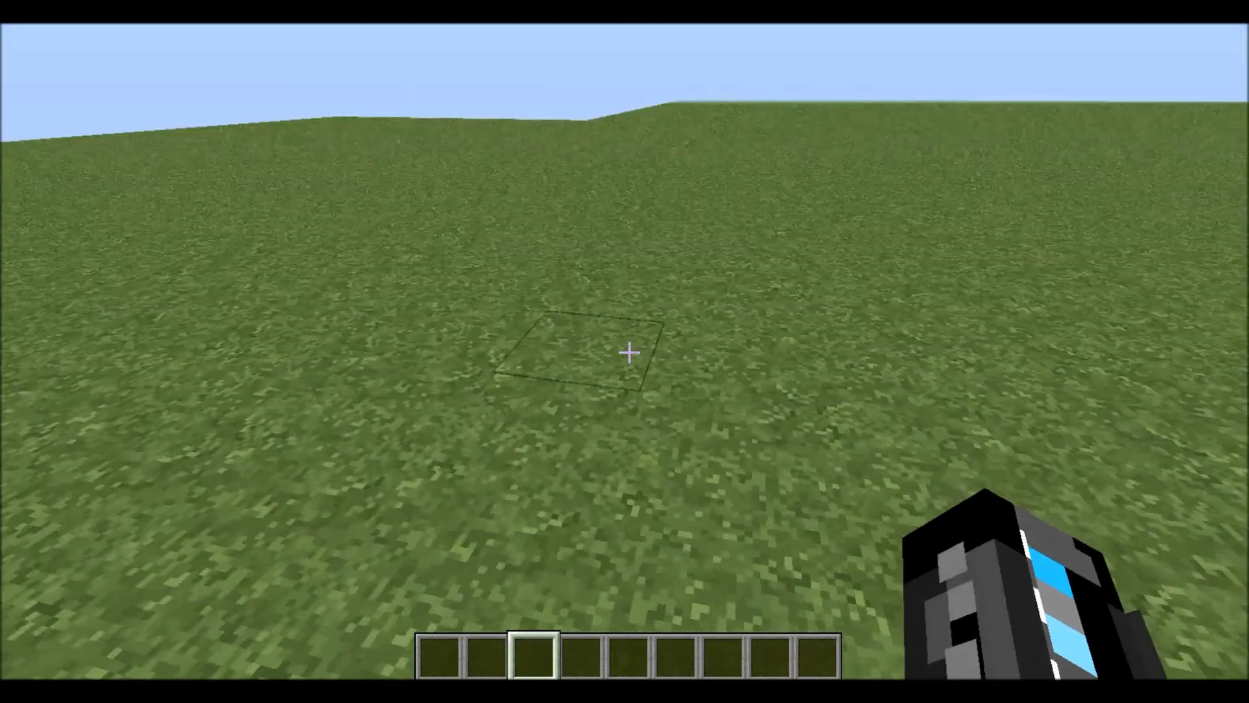
key("w")
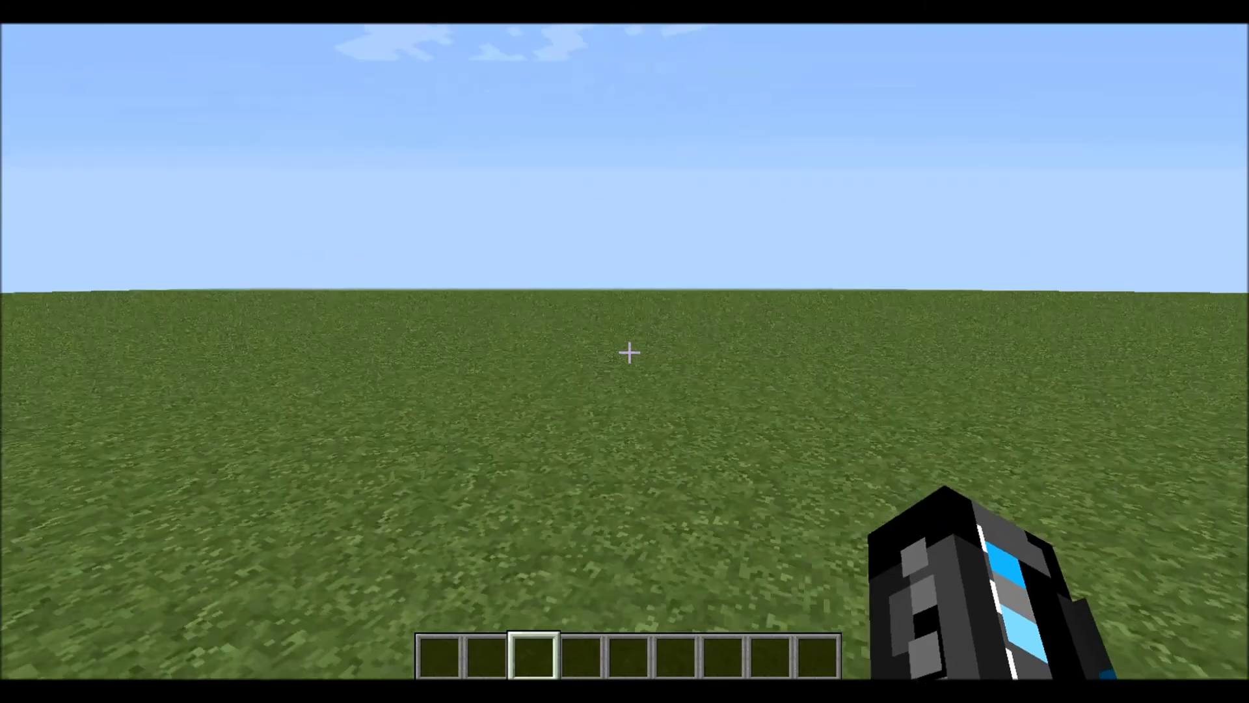
key("F5")
key("F5")
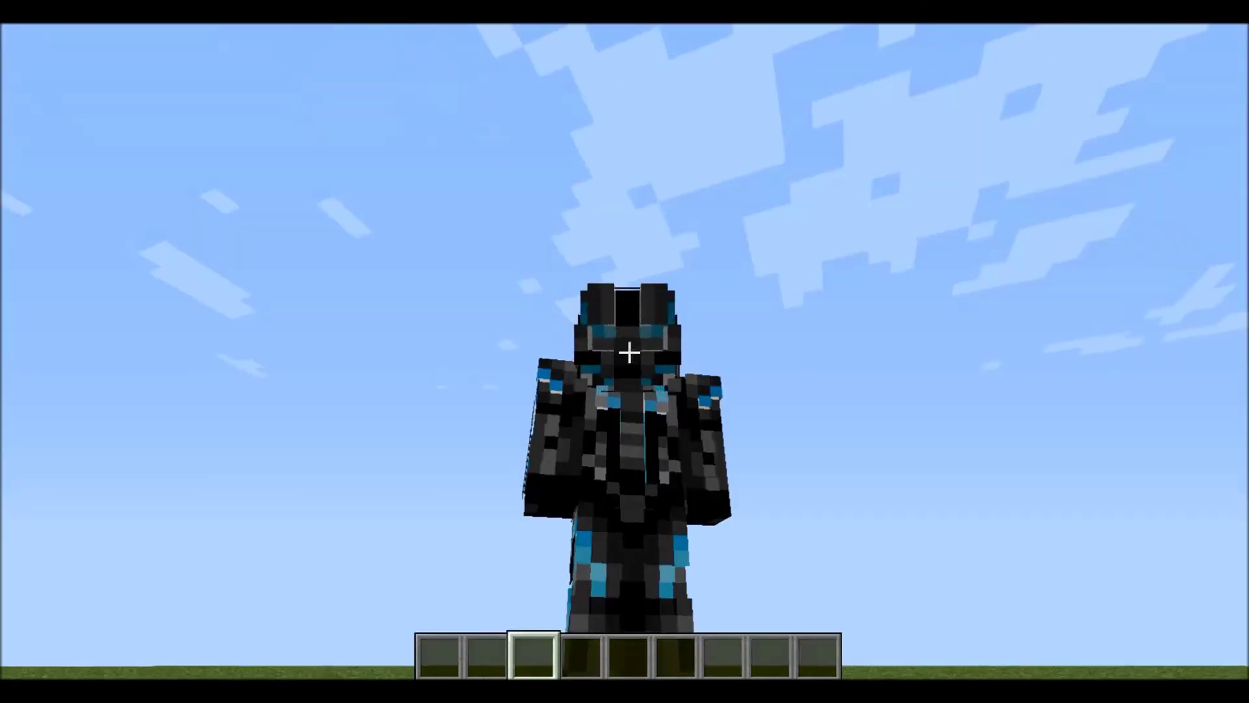
Step: Pause the game, reconnect to the NetworkProfile~ wireless network, and return to the world
key("Escape")
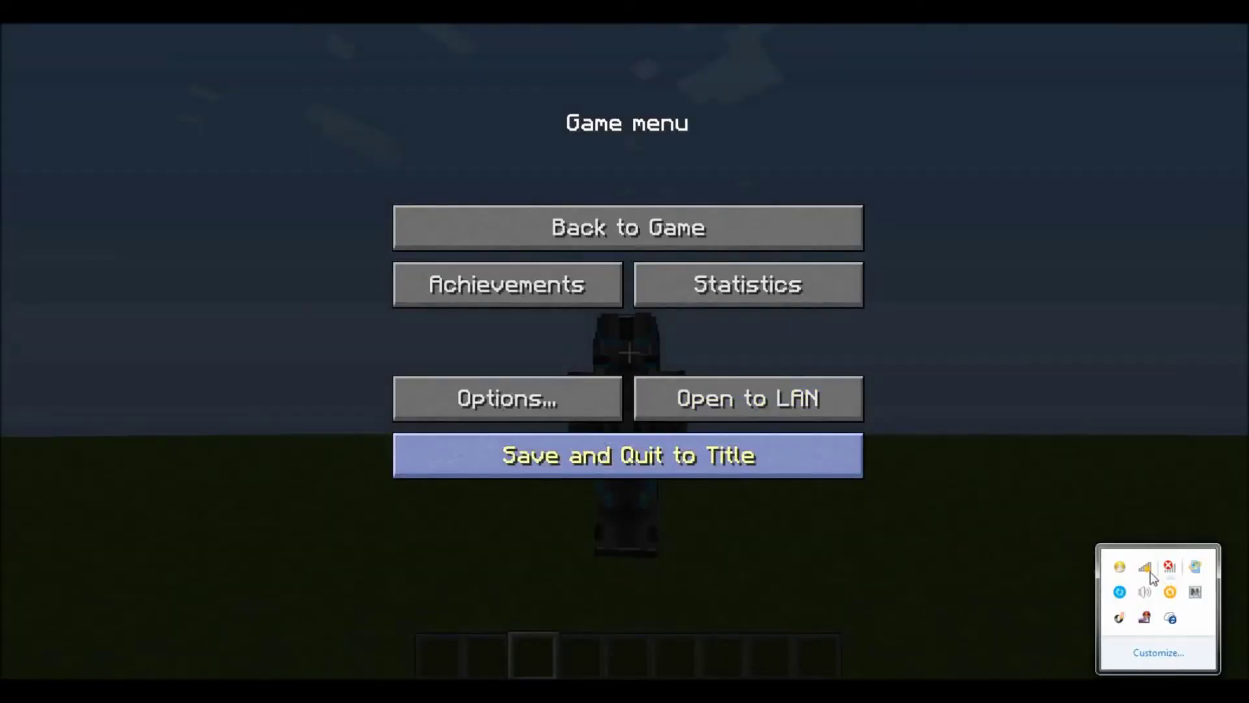
left_click(1145, 569)
left_click(1200, 390)
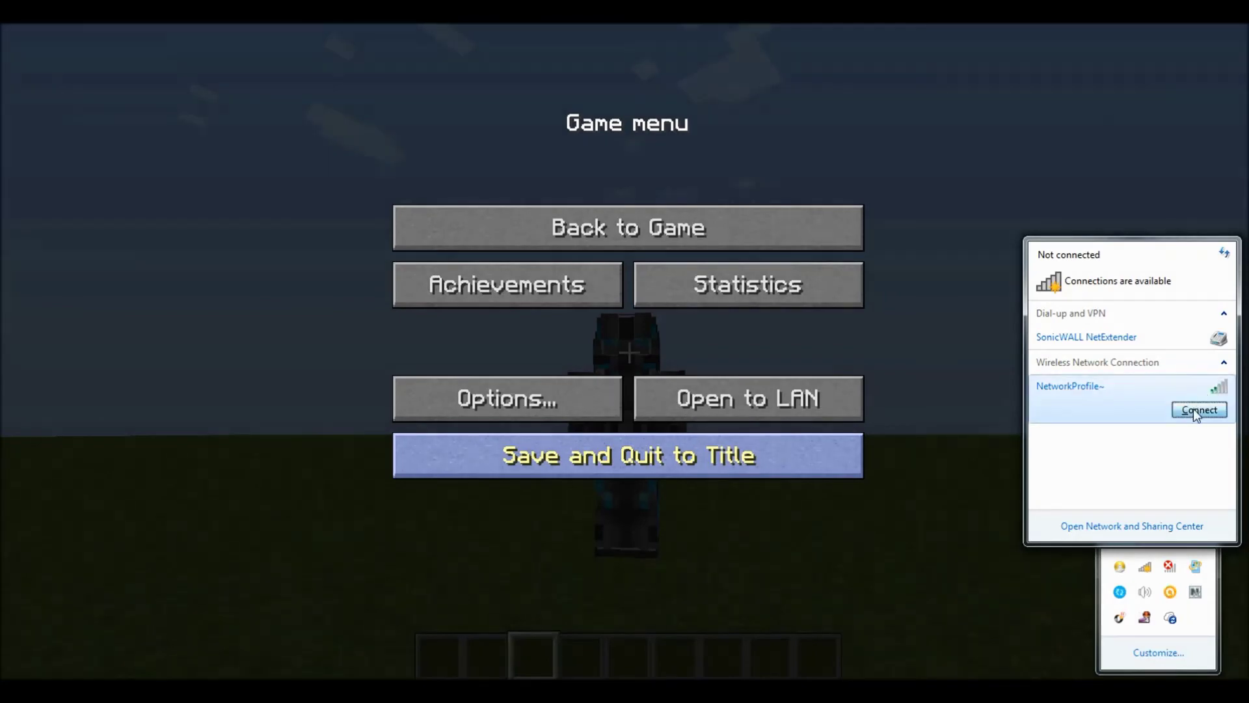
left_click(1194, 410)
left_click(736, 225)
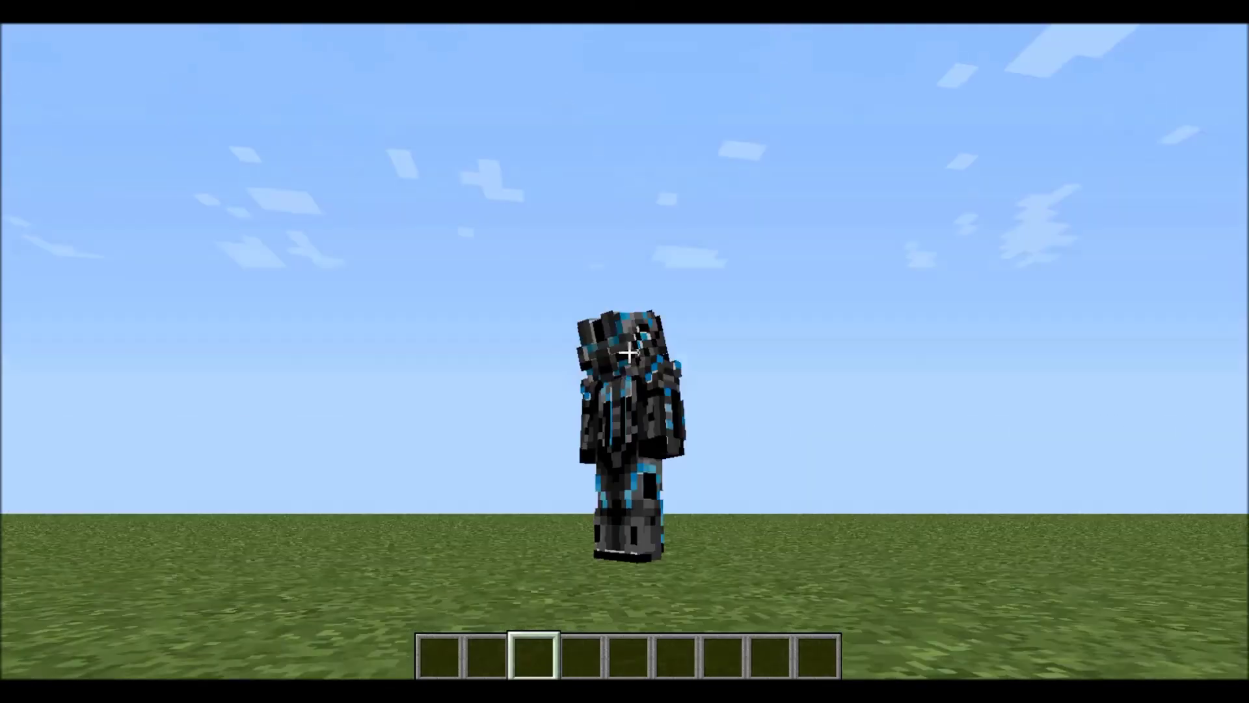